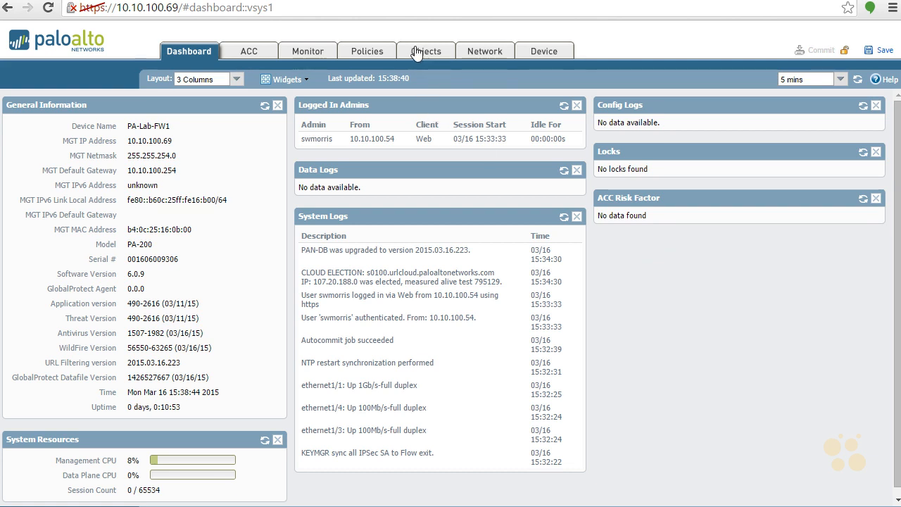
# - Change ethernet1/1's interface type to HA, keeping link speed at auto
pyautogui.click(485, 52)
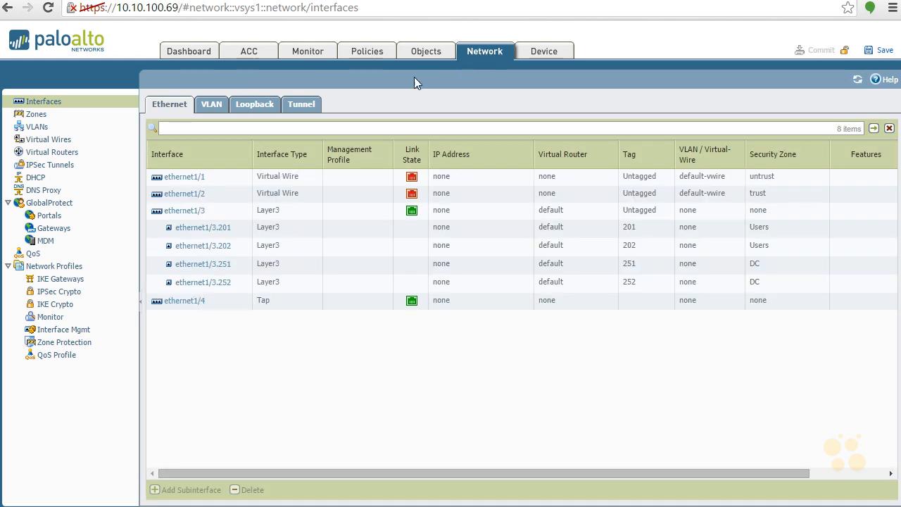
pyautogui.click(191, 179)
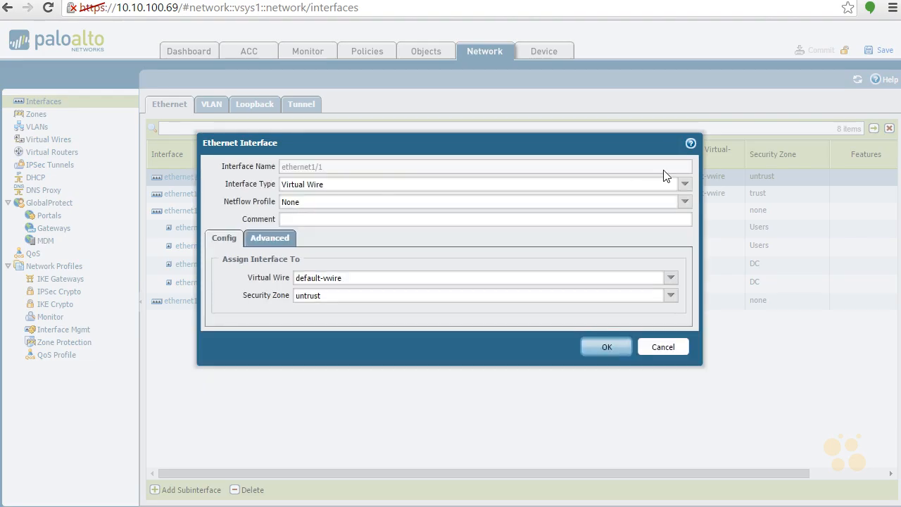
pyautogui.click(681, 184)
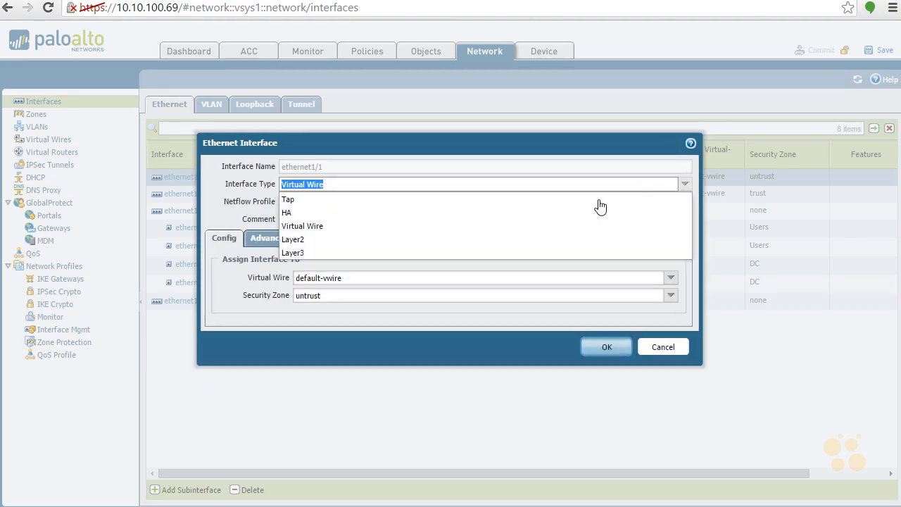
pyautogui.click(515, 212)
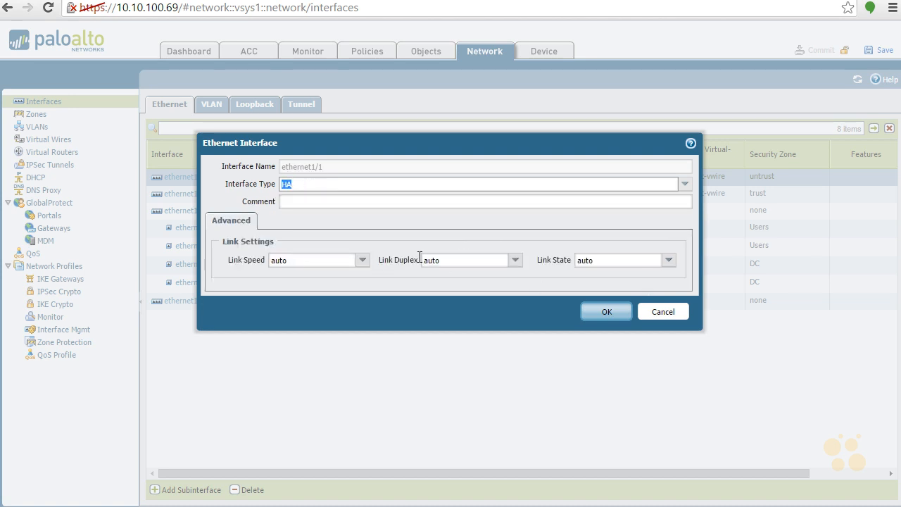
pyautogui.click(361, 261)
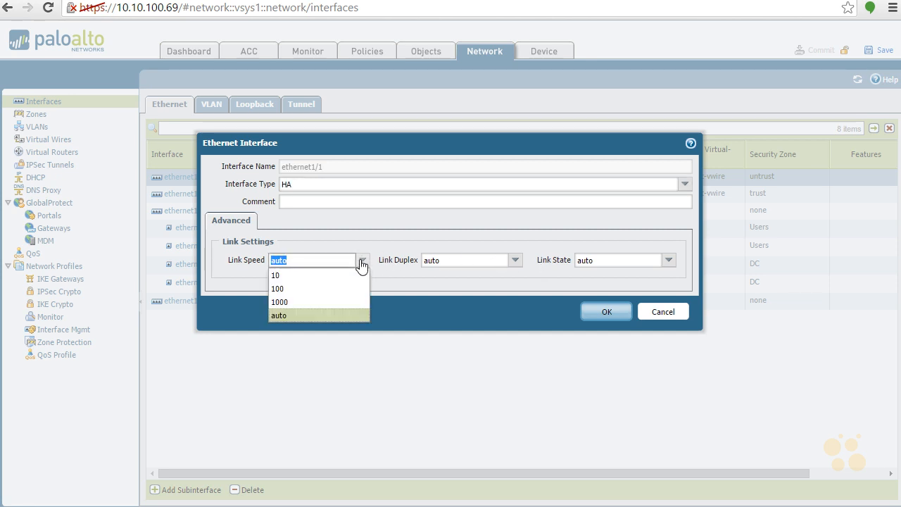
pyautogui.click(361, 262)
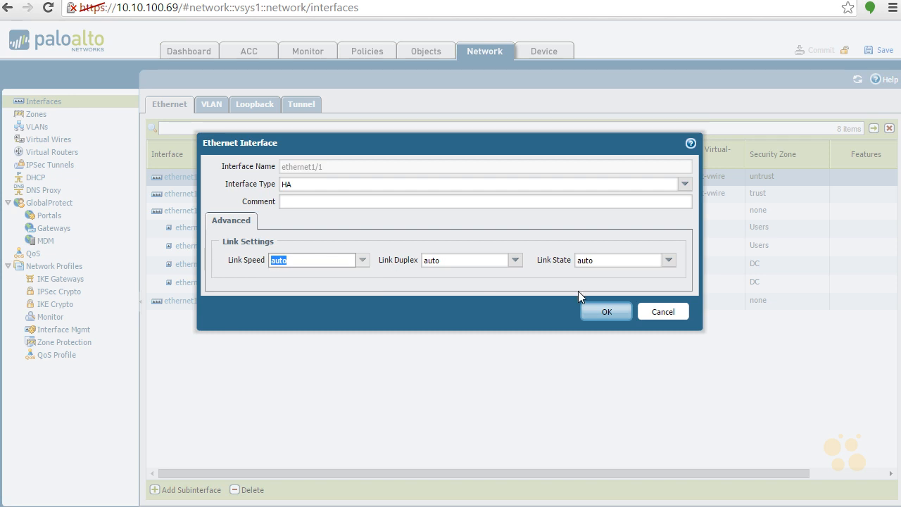
pyautogui.click(603, 311)
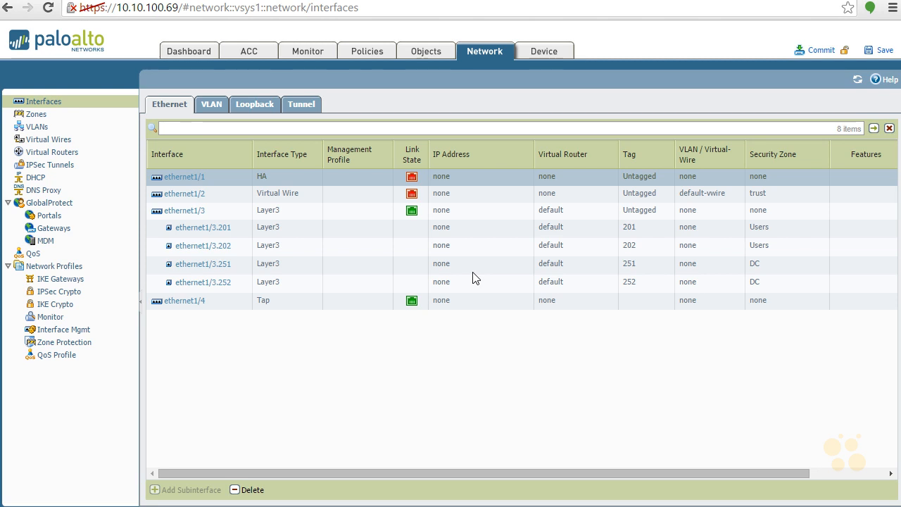
# - Switch ethernet1/2 from Virtual Wire to a Tap interface and save it
pyautogui.click(186, 195)
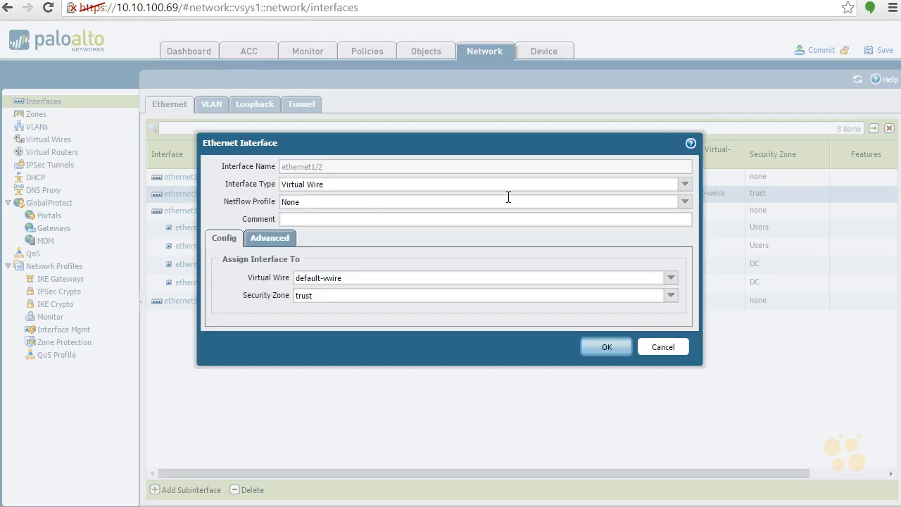
pyautogui.click(688, 185)
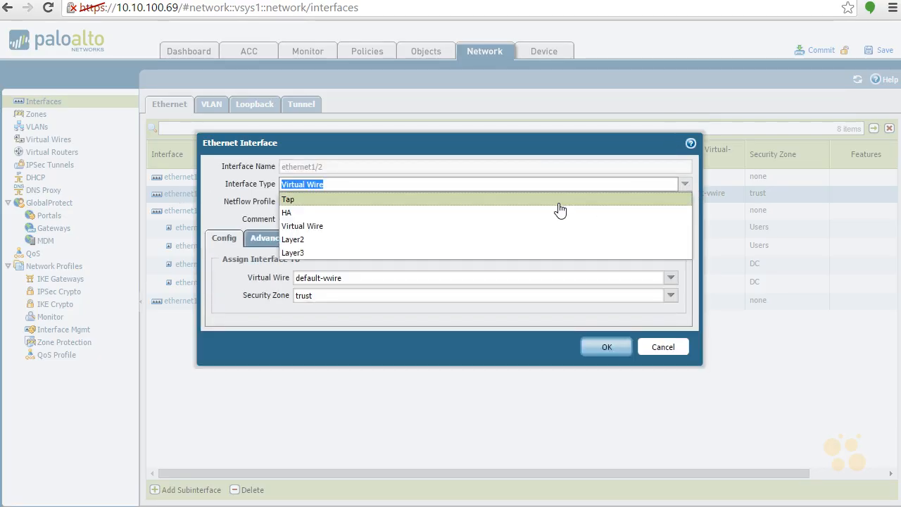
pyautogui.click(502, 200)
pyautogui.click(598, 329)
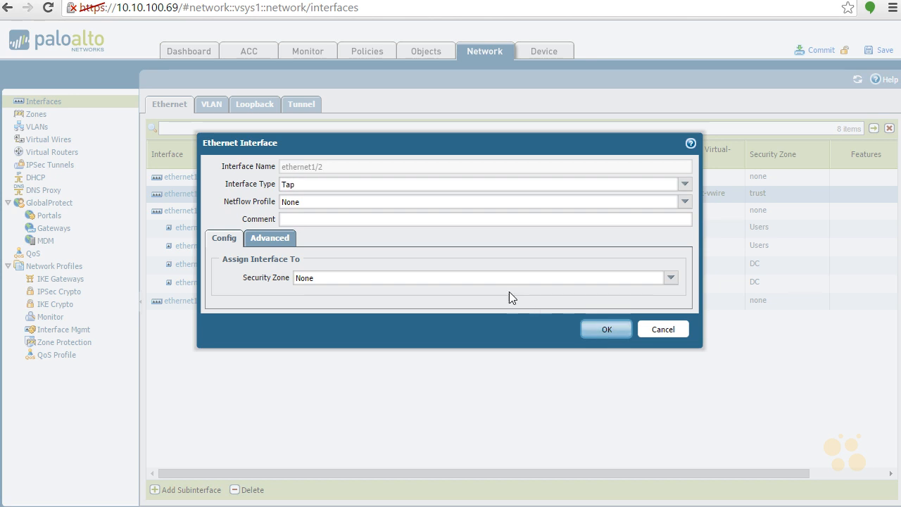
pyautogui.click(607, 331)
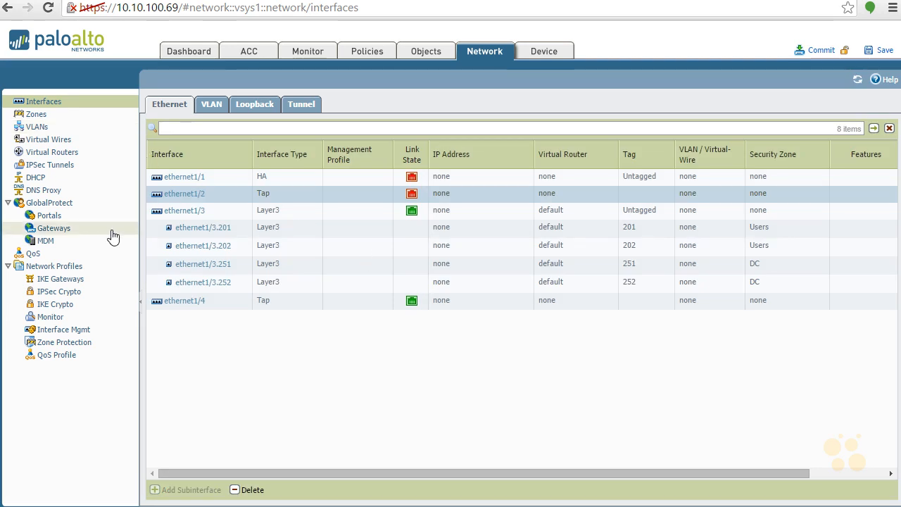
# - Delete default-vwire from the Virtual Wires list, then return to the Ethernet interfaces list
pyautogui.click(62, 156)
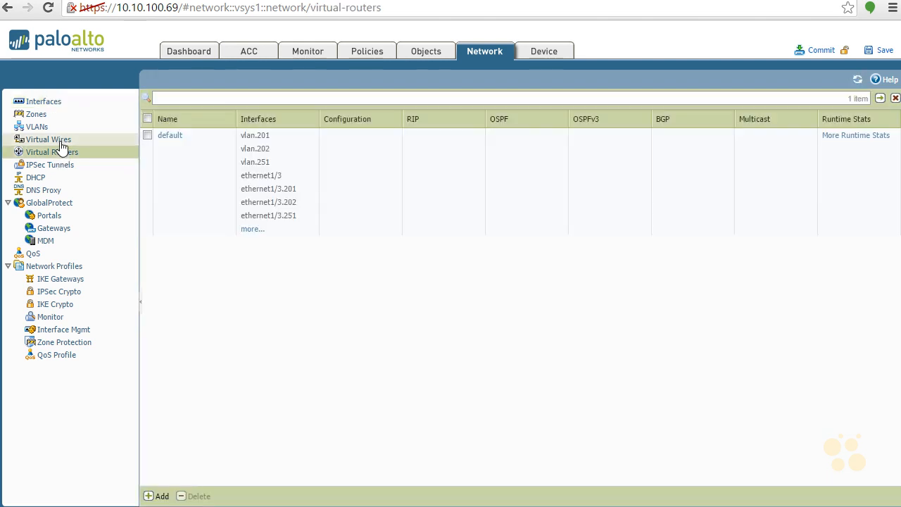
pyautogui.click(62, 143)
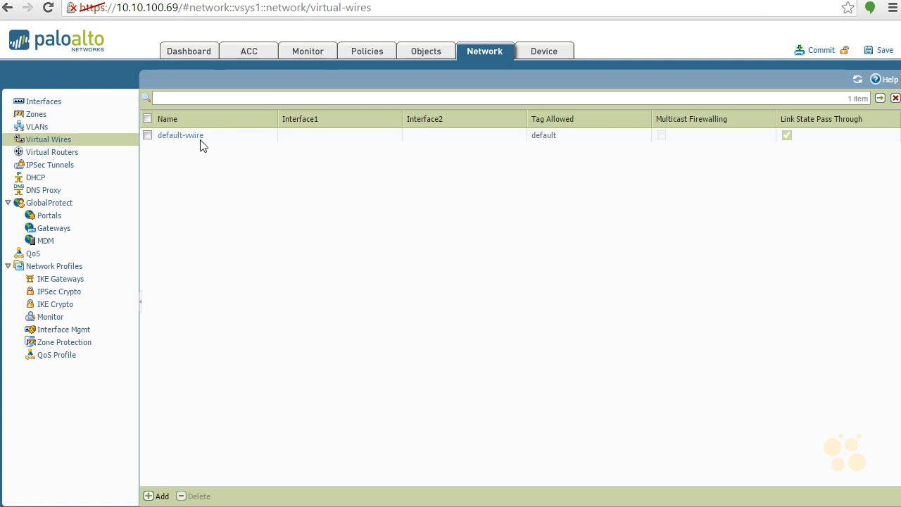
pyautogui.click(148, 136)
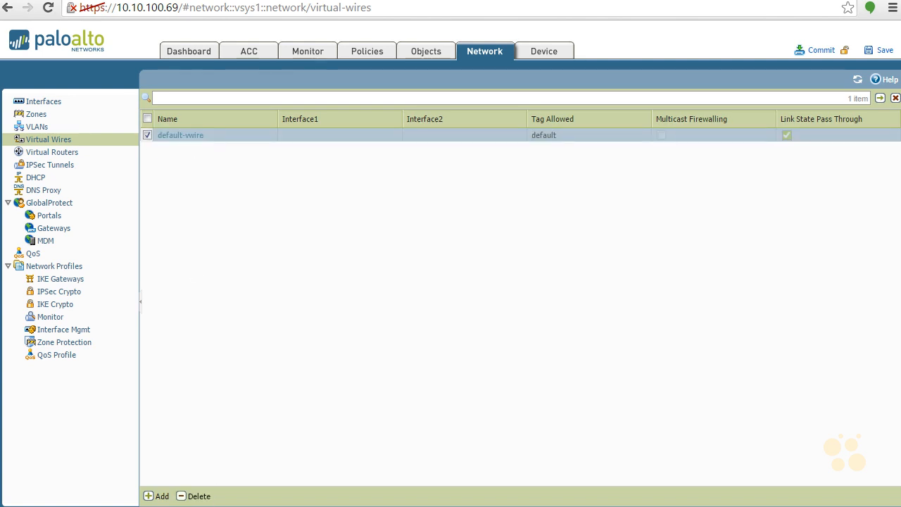
pyautogui.click(201, 496)
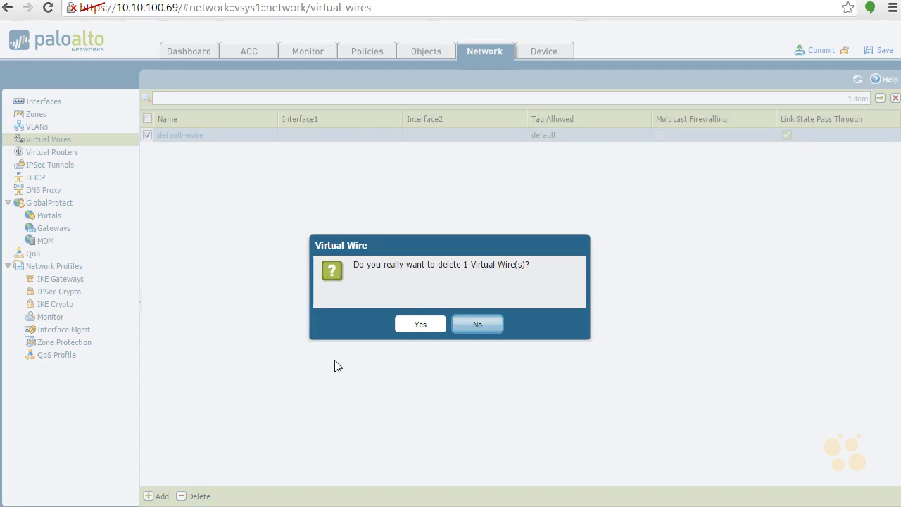
pyautogui.click(416, 325)
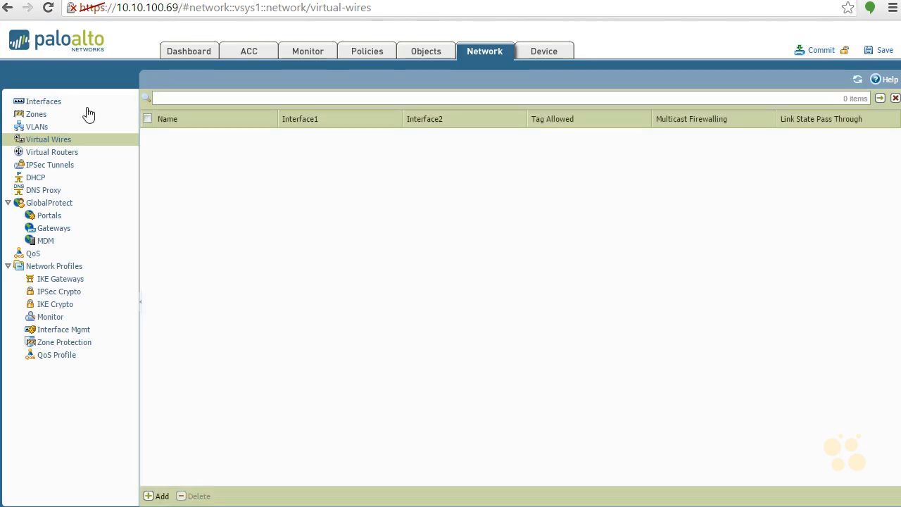
pyautogui.click(51, 104)
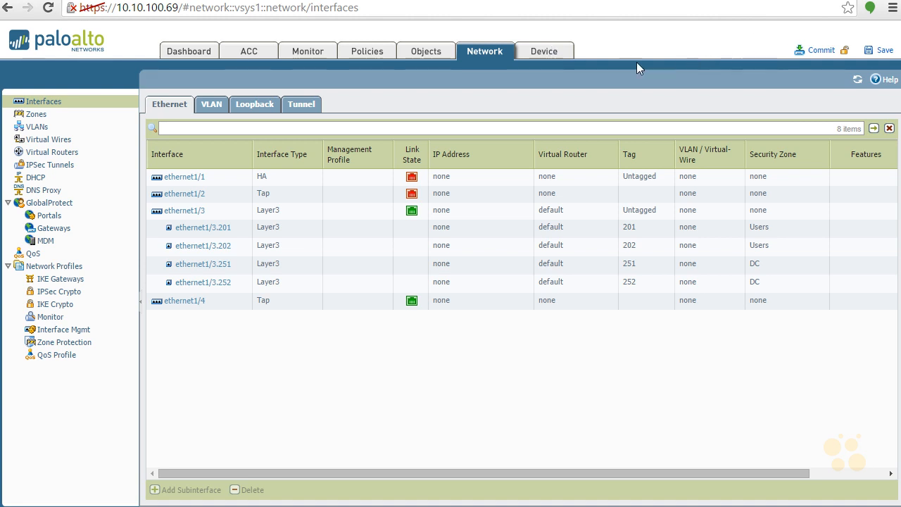
# - Go to Device > High Availability to view the not-yet-enabled HA settings
pyautogui.click(554, 53)
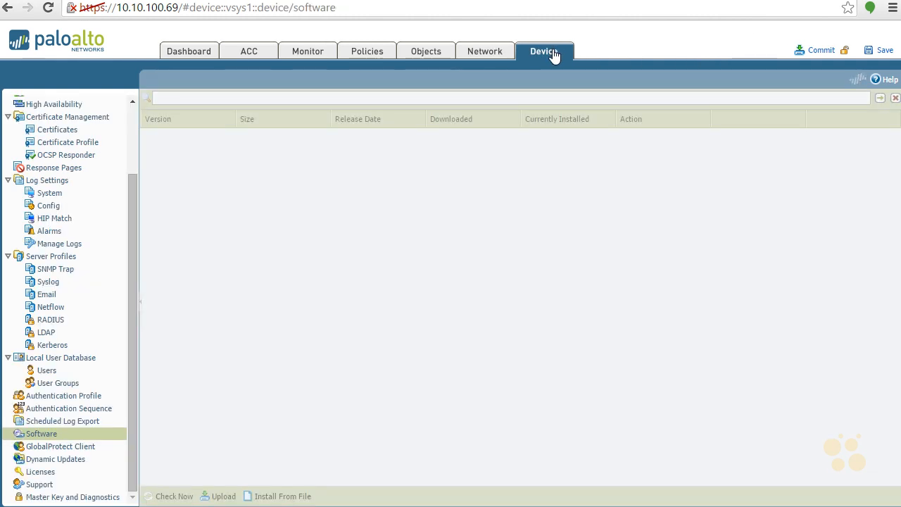
pyautogui.click(132, 103)
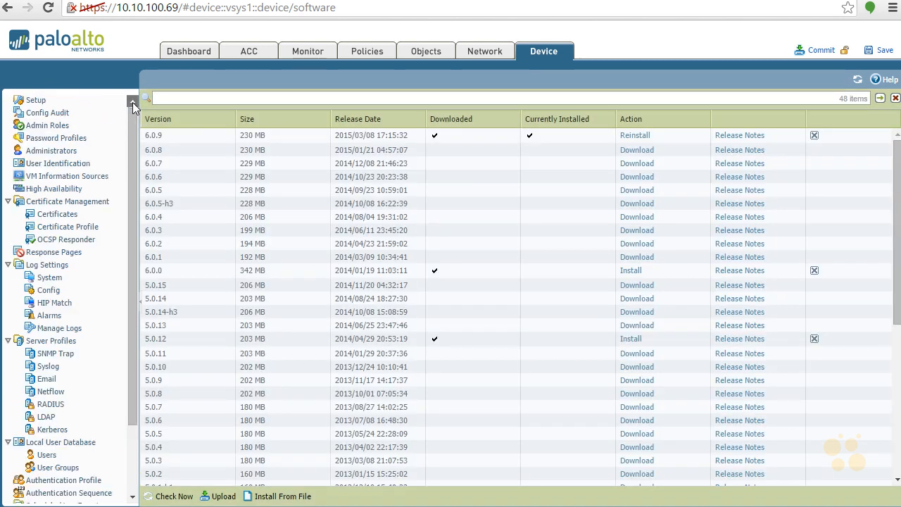
pyautogui.click(81, 195)
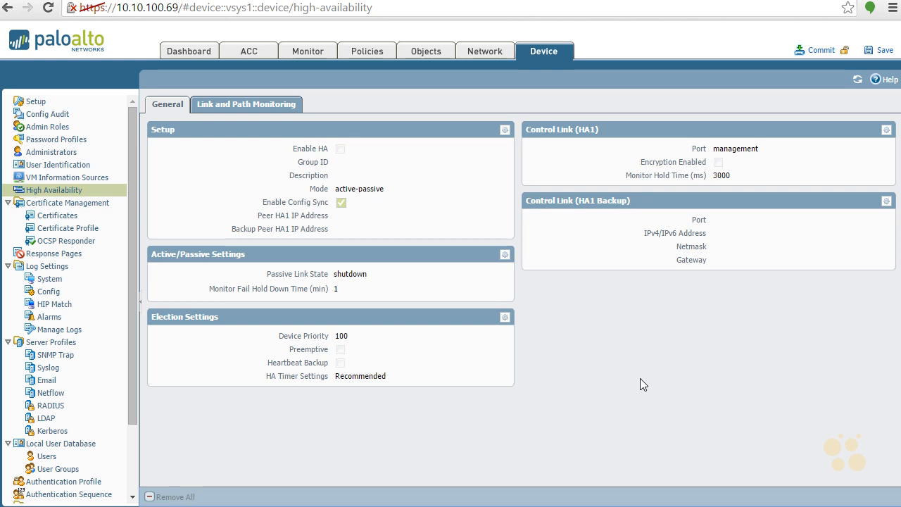
# - Turn on HA with group ID 1, active-passive, config sync, and peer HA1 IP 1.1.1.2
pyautogui.click(506, 131)
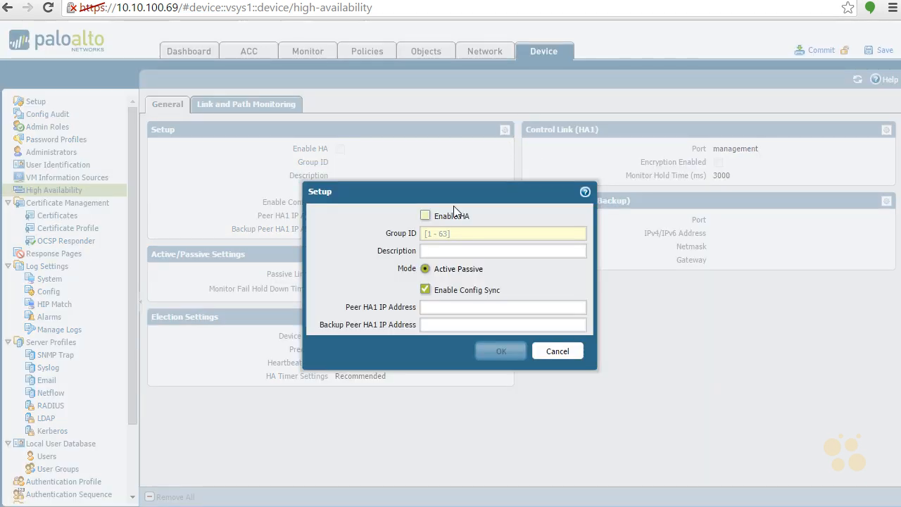
pyautogui.click(426, 216)
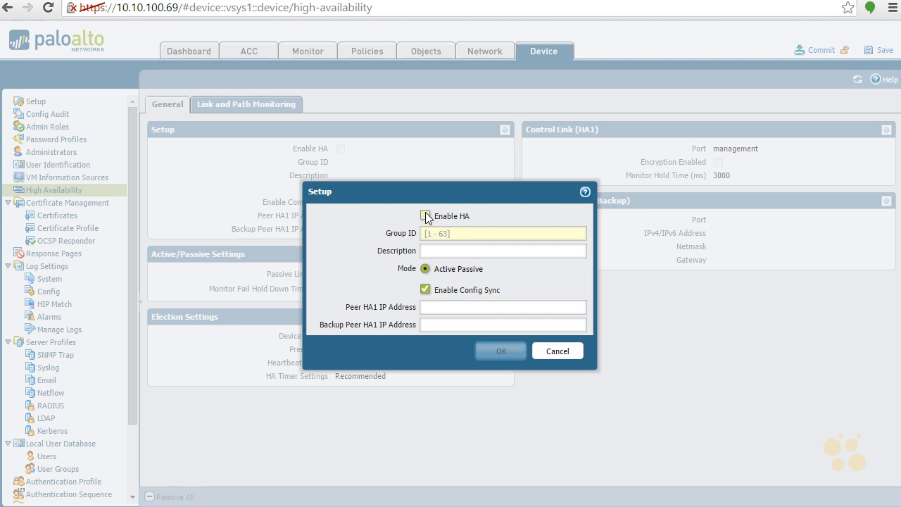
pyautogui.click(460, 233)
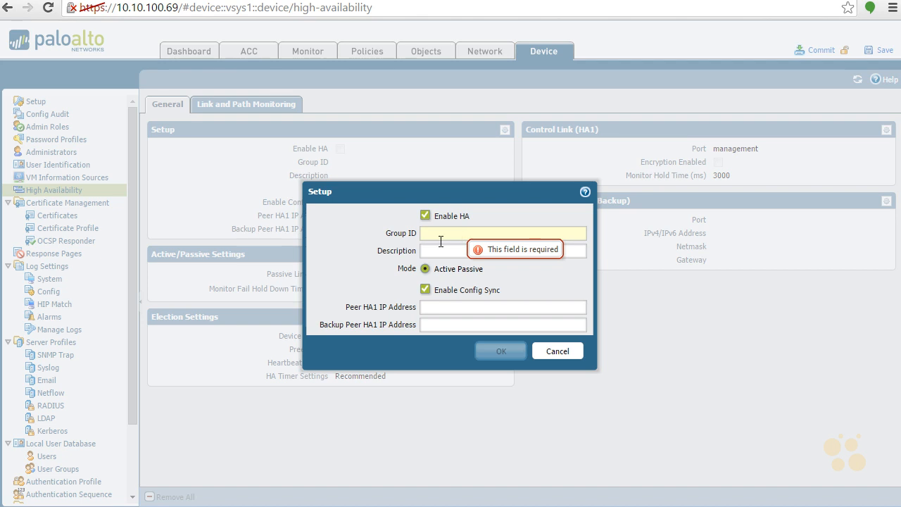
pyautogui.write('1')
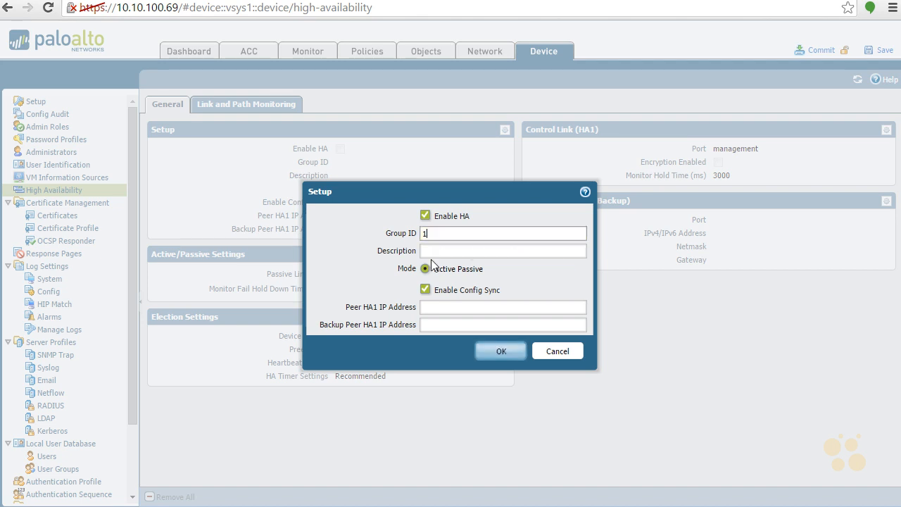
pyautogui.click(489, 252)
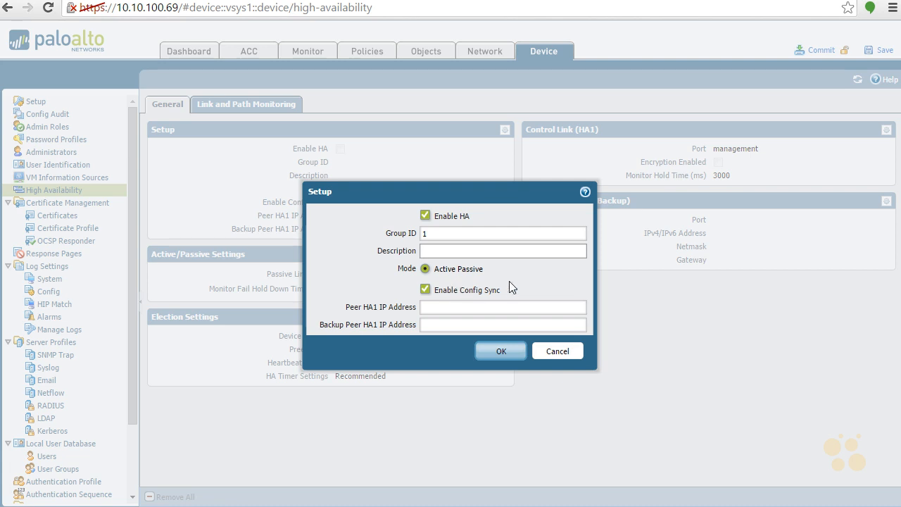
pyautogui.click(457, 306)
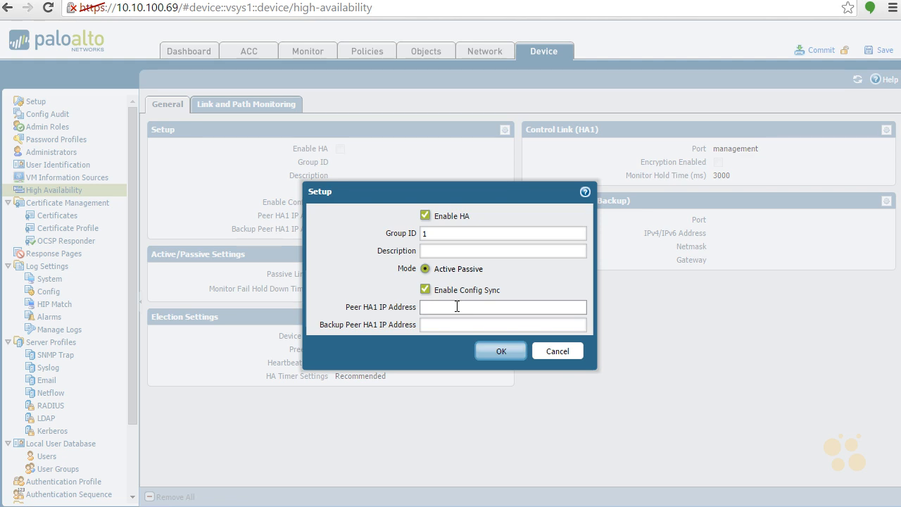
pyautogui.write('1.1.1')
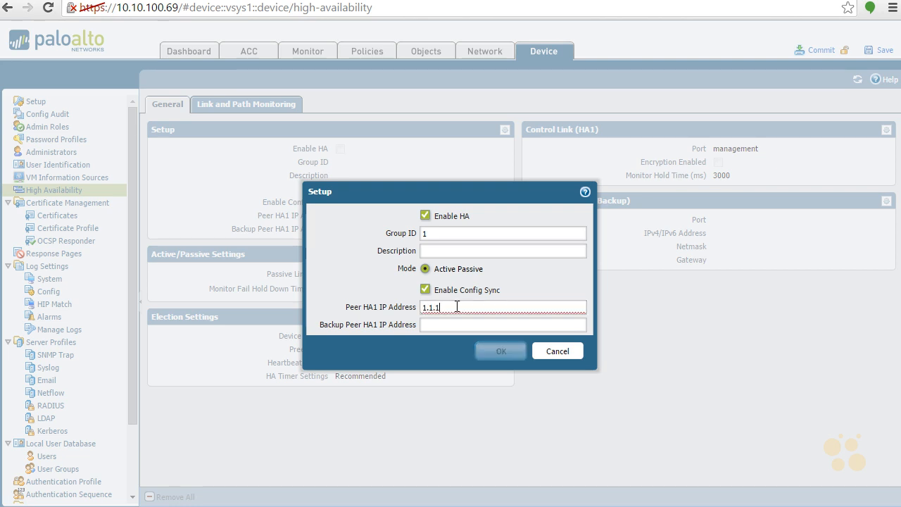
pyautogui.write('.2')
pyautogui.press('Tab')
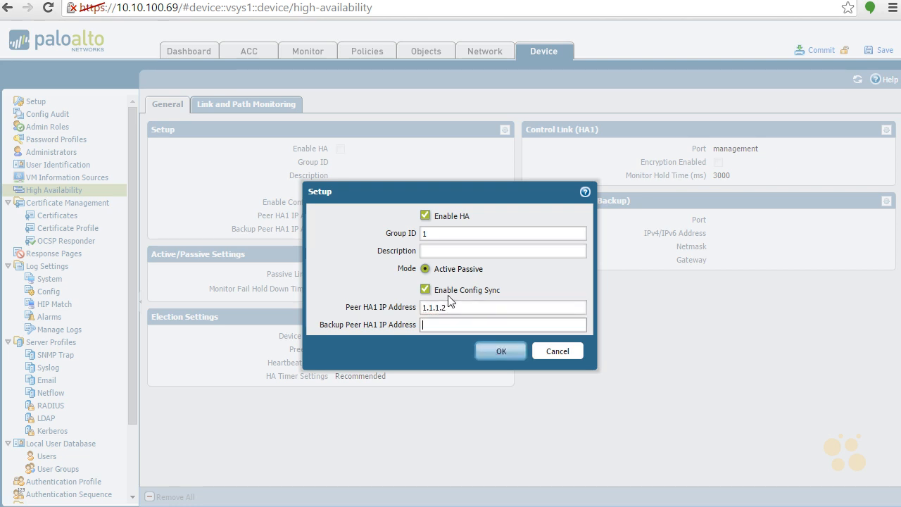
pyautogui.click(502, 351)
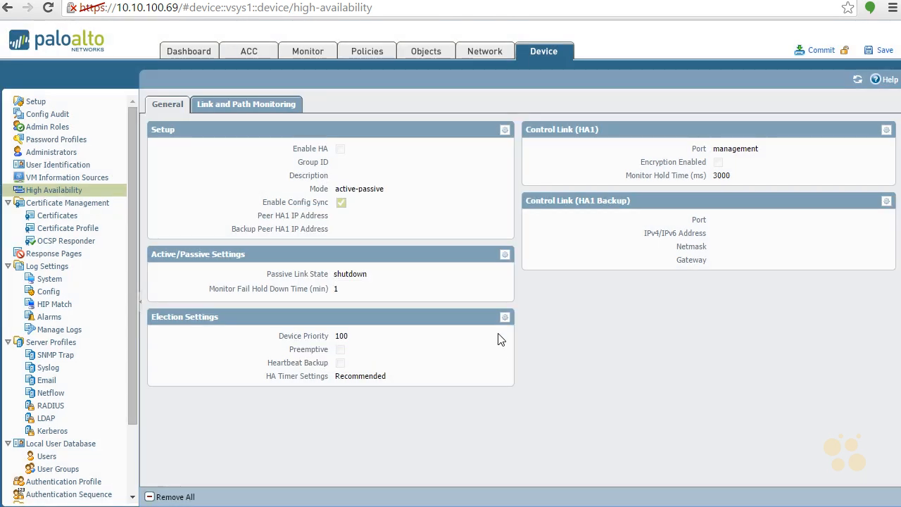
# - Change the passive link state from shutdown to auto and begin editing election settings
pyautogui.click(505, 254)
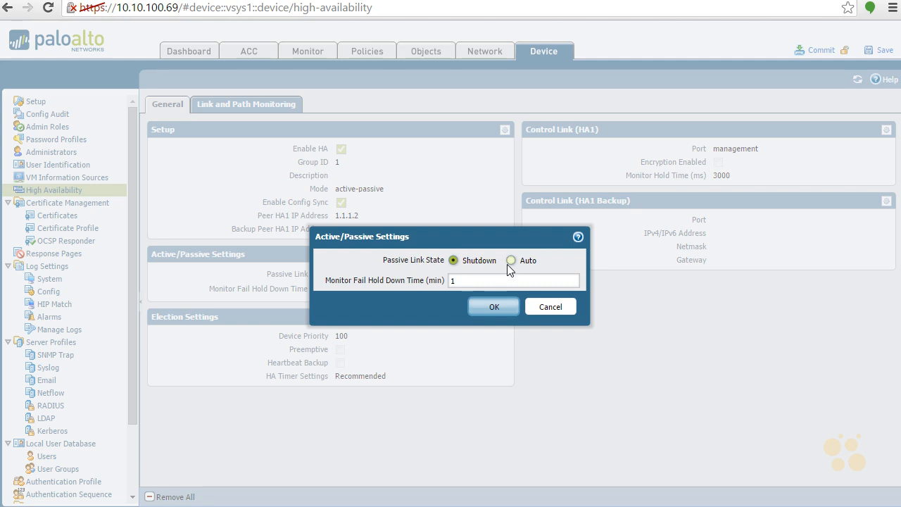
pyautogui.click(511, 260)
pyautogui.click(494, 308)
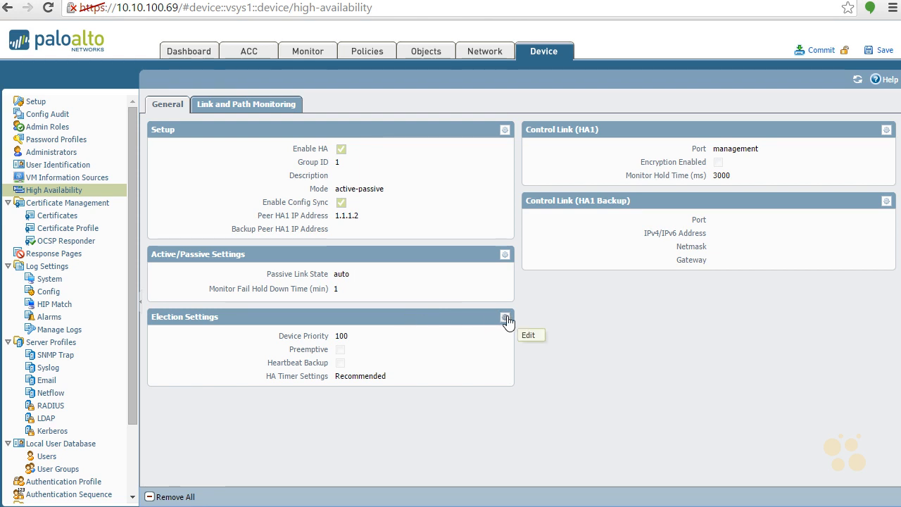
pyautogui.click(505, 318)
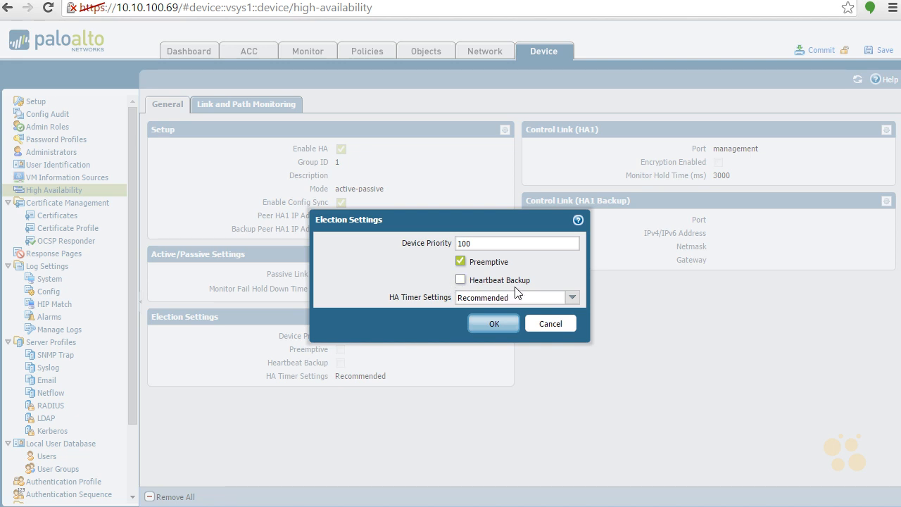
# - Leave HA timers on Recommended and save the Preemptive election settings
pyautogui.click(573, 298)
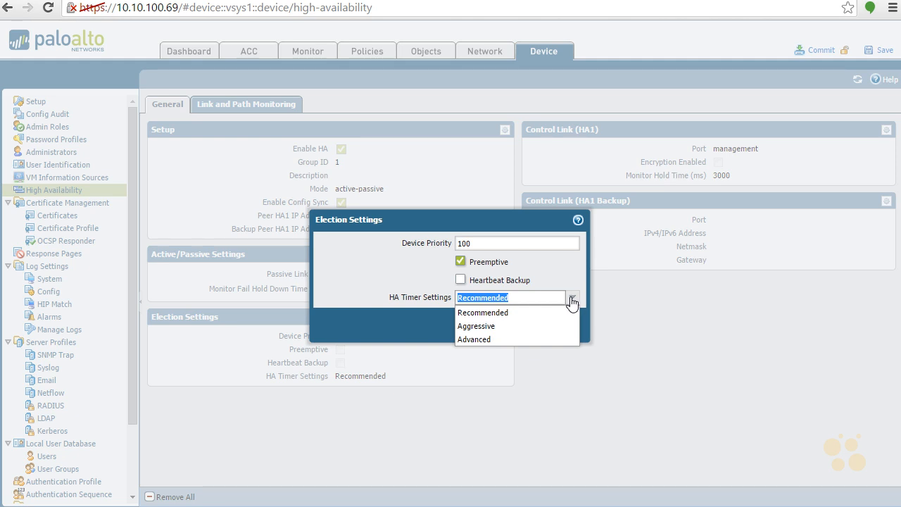
pyautogui.click(571, 301)
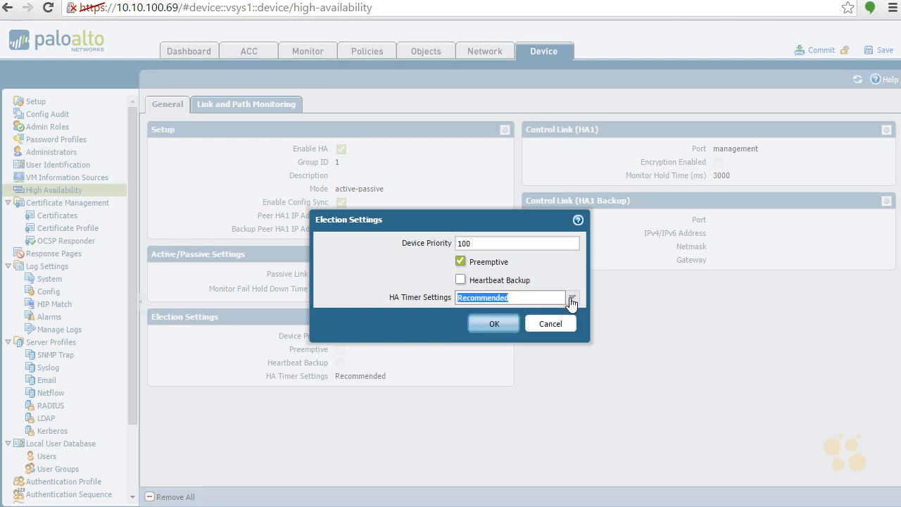
pyautogui.click(498, 324)
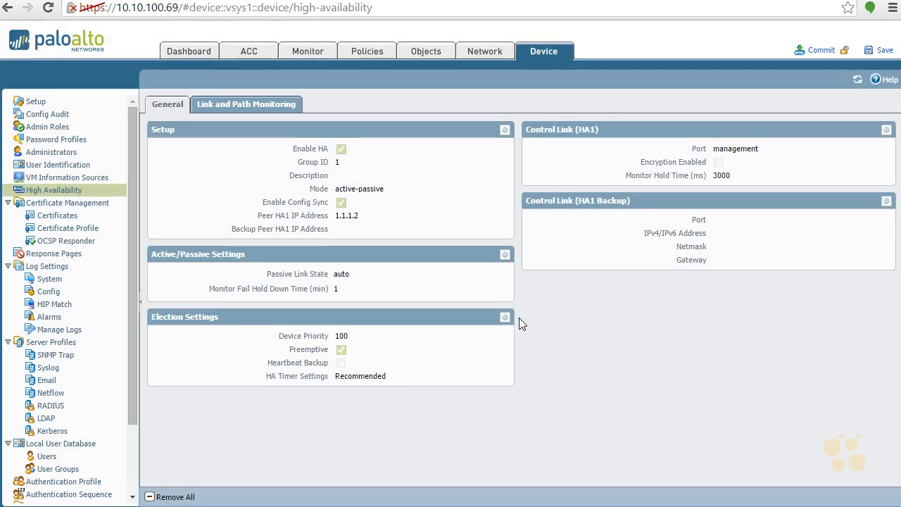
# - Set HA1 control link to ethernet1/1, IP 1.1.1.1, netmask 255.255.255.0, encryption enabled
pyautogui.click(887, 131)
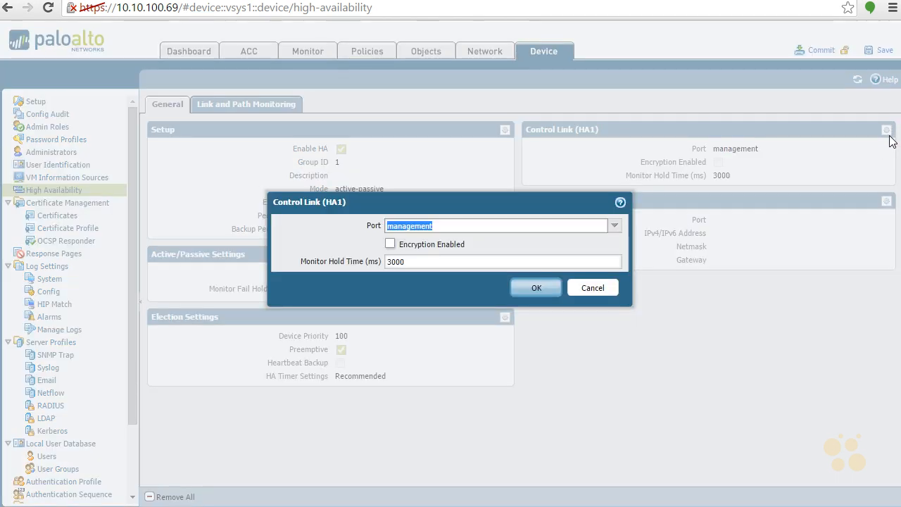
pyautogui.click(614, 226)
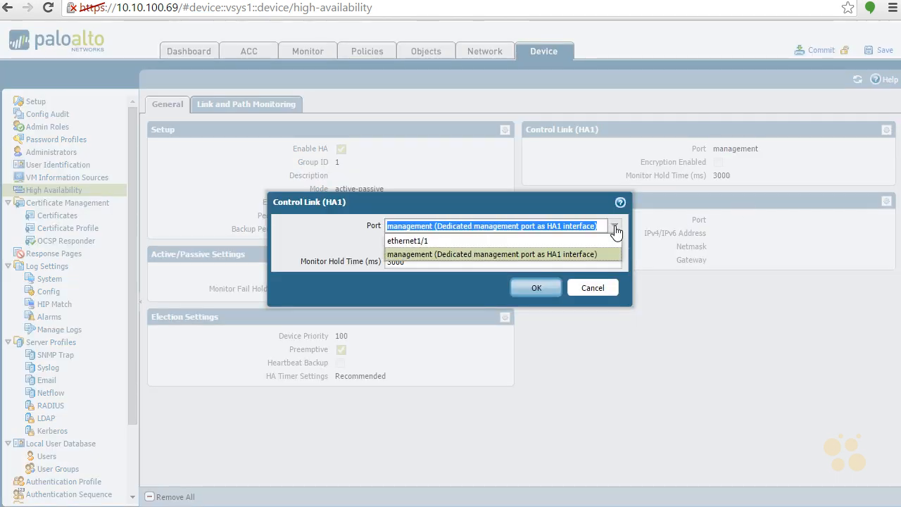
pyautogui.click(534, 241)
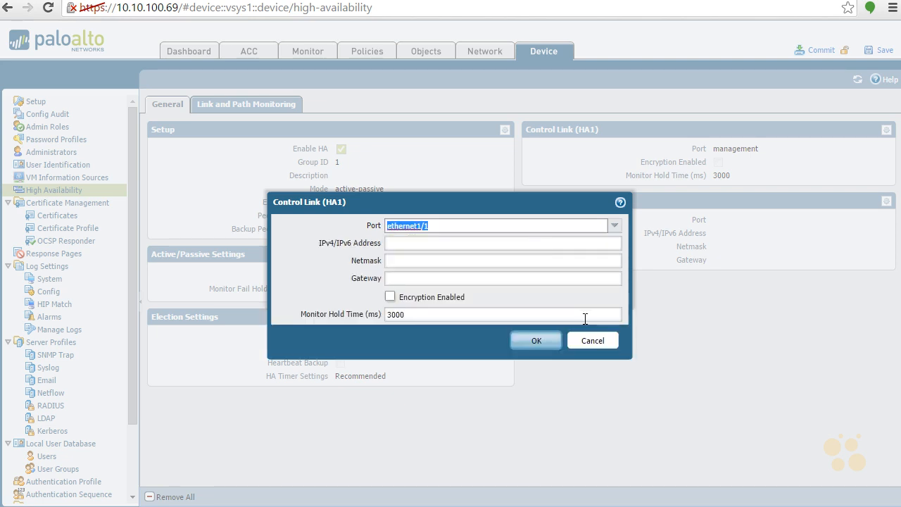
pyautogui.click(534, 243)
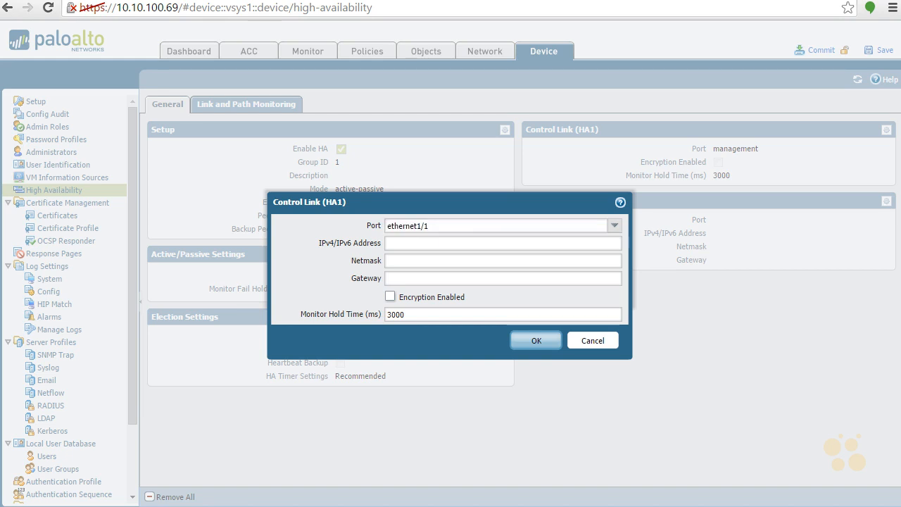
pyautogui.click(488, 242)
pyautogui.write('1.1.1.1')
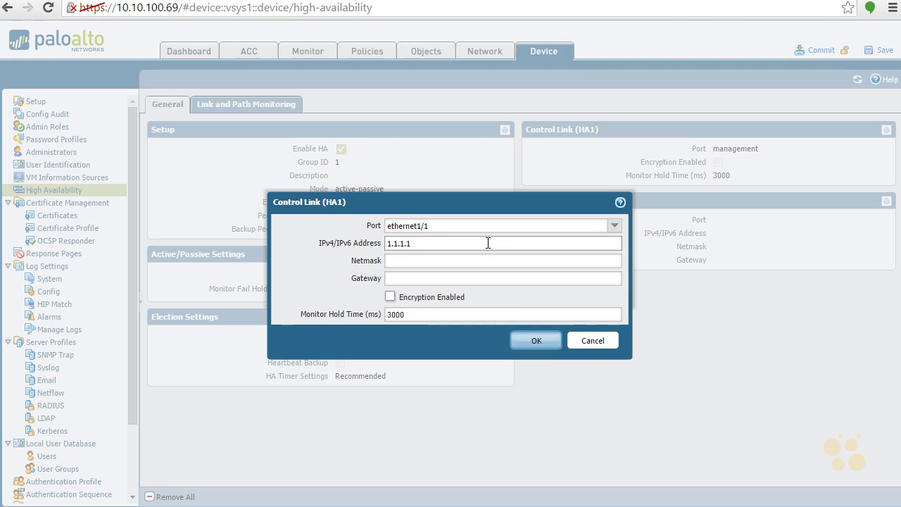
pyautogui.press('Tab')
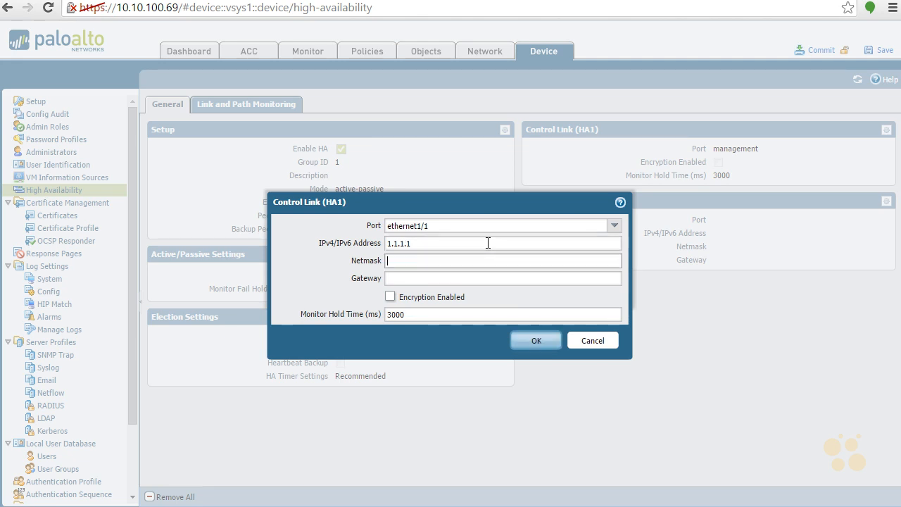
pyautogui.write('255.255.255.0')
pyautogui.press('Tab')
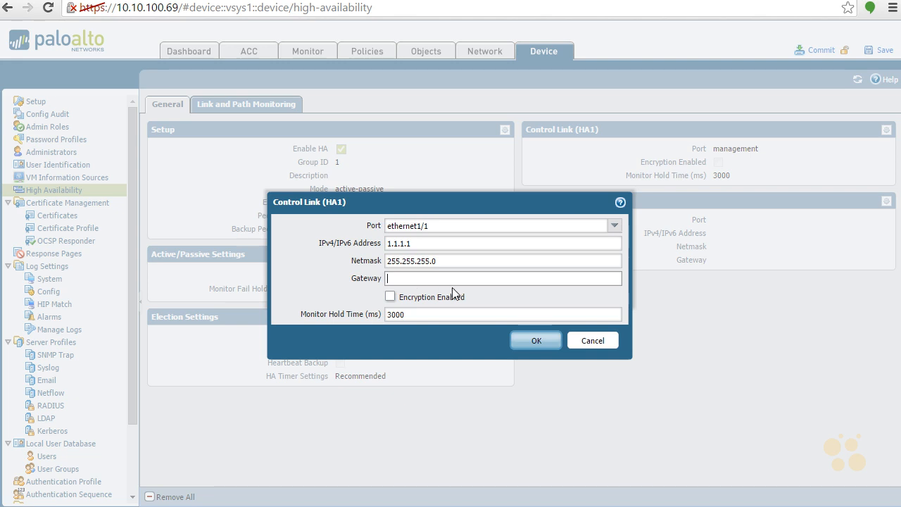
pyautogui.click(390, 296)
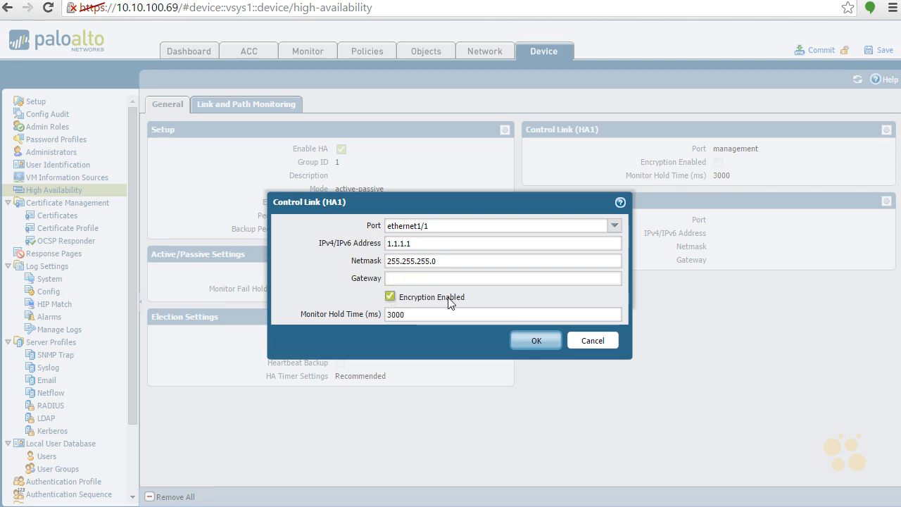
pyautogui.click(539, 340)
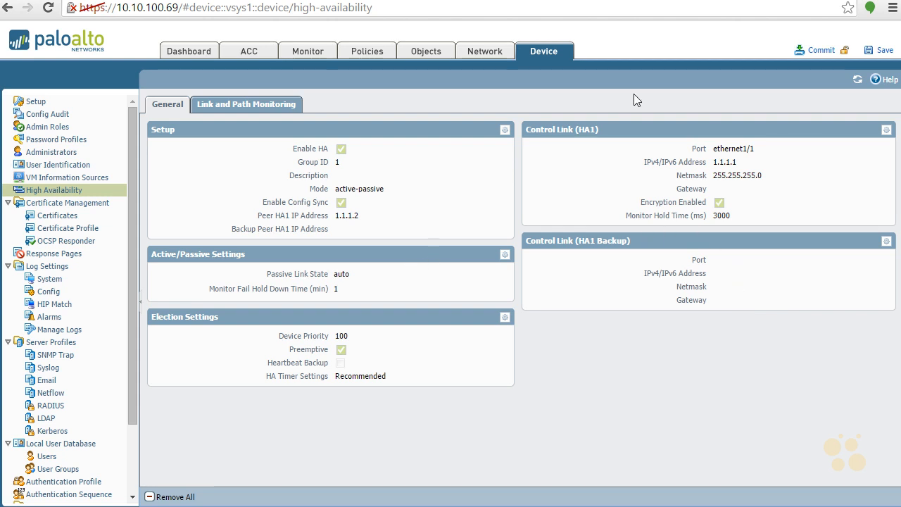
# - Commit the configuration, dismiss the HA1 encryption key failure, and reopen the HA1 control link settings
pyautogui.click(820, 50)
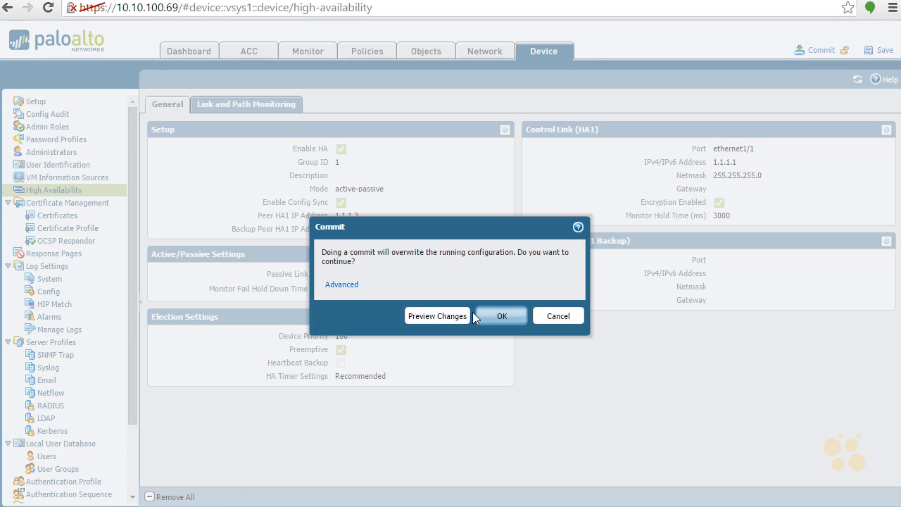
pyautogui.click(502, 316)
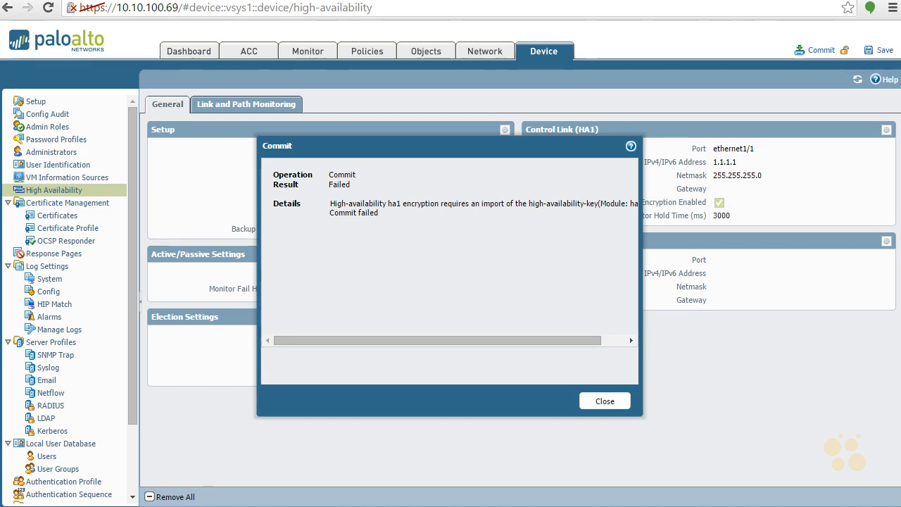
pyautogui.click(605, 403)
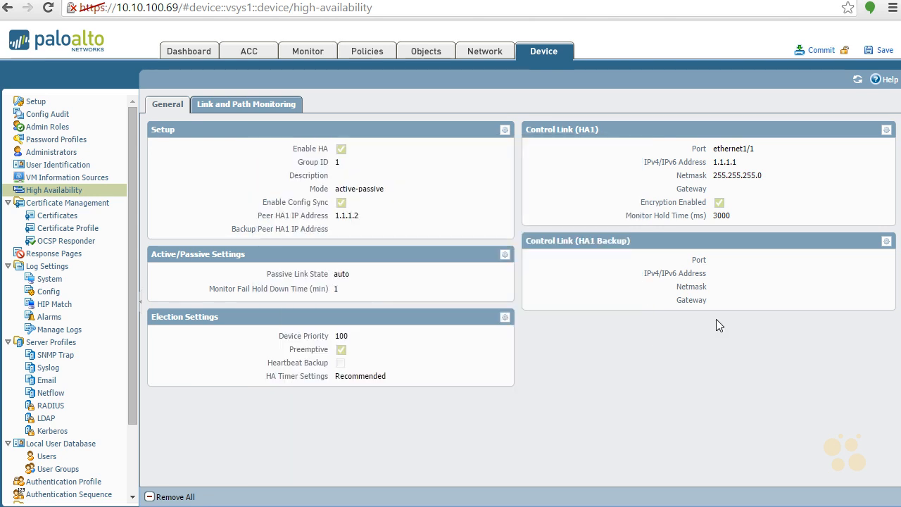
pyautogui.click(886, 130)
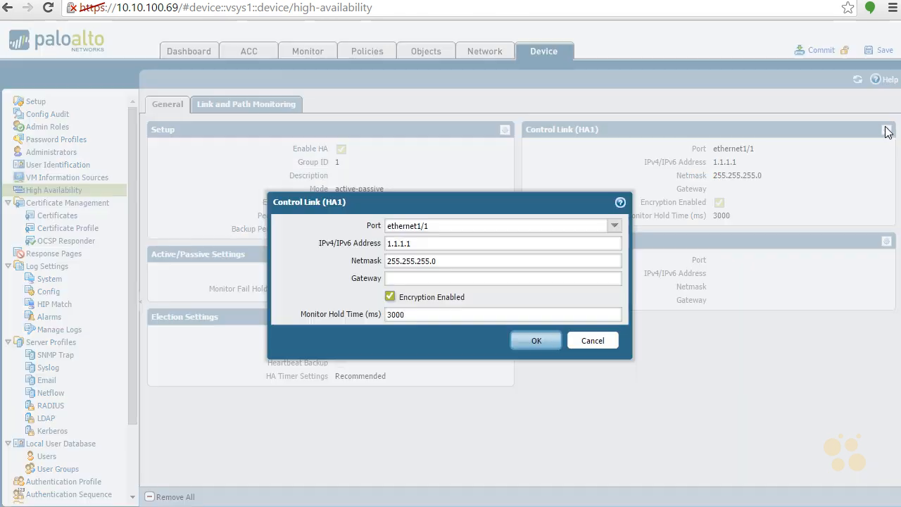
# - Disable HA1 encryption, save the control link, and start a new commit
pyautogui.click(391, 296)
pyautogui.click(537, 342)
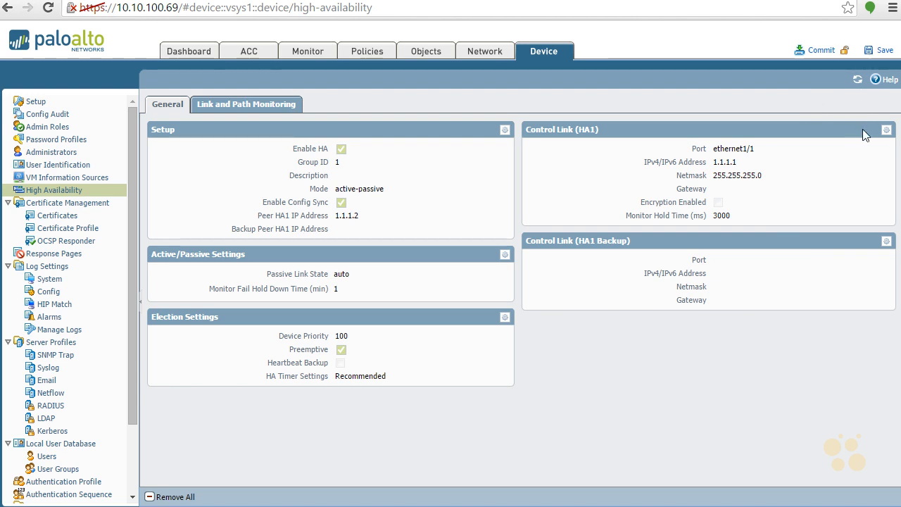
pyautogui.click(818, 51)
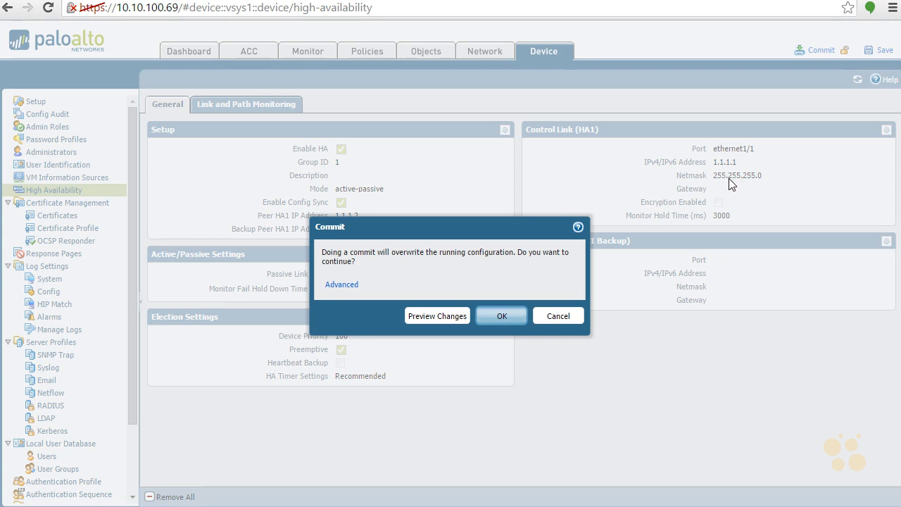
# - Confirm the commit over the running configuration and close the successful commit result
pyautogui.click(518, 318)
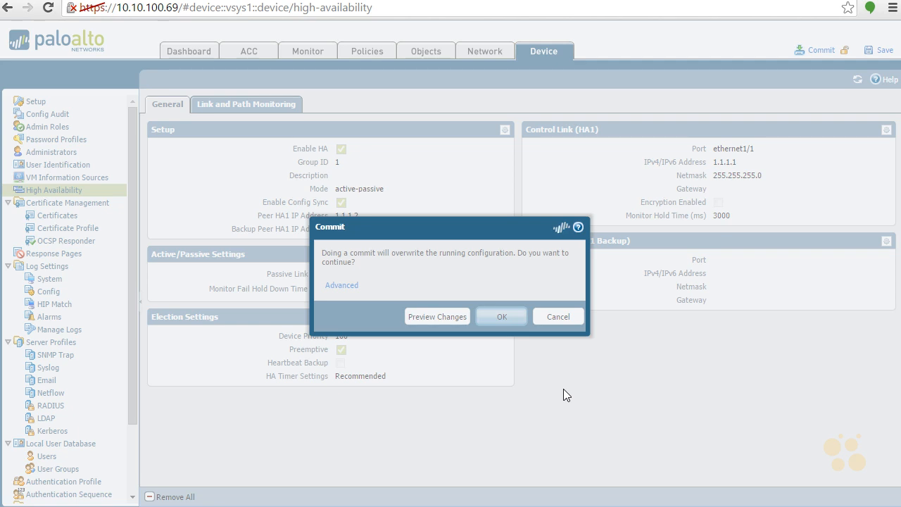
pyautogui.press('Return')
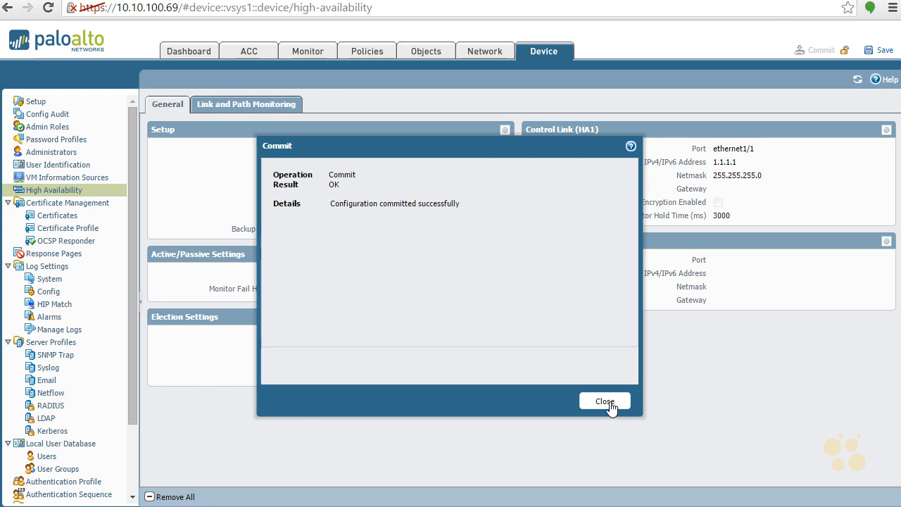
pyautogui.click(605, 403)
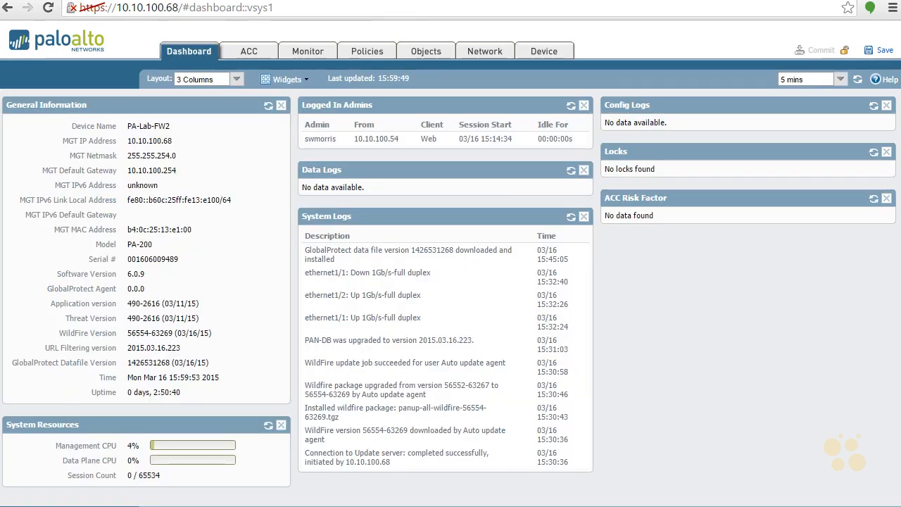
# - Change ethernet1/1 to interface type HA and clear its comment
pyautogui.click(485, 54)
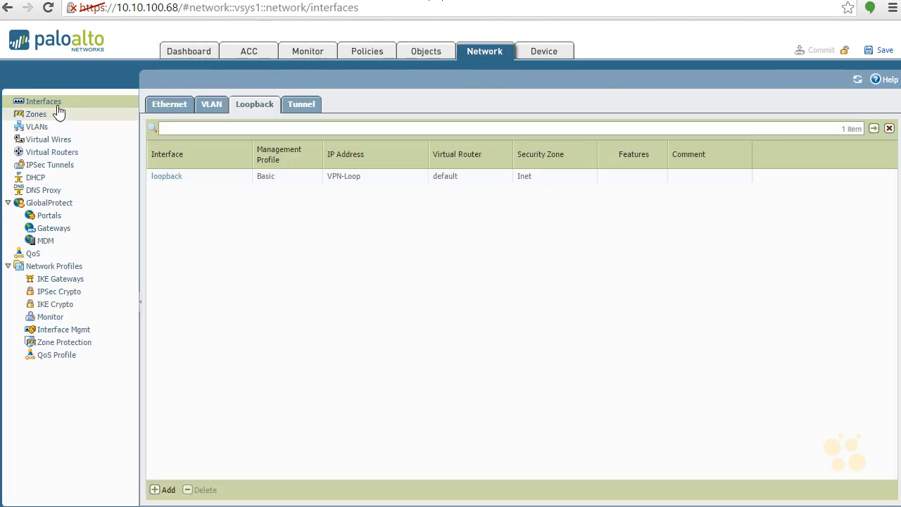
pyautogui.click(170, 105)
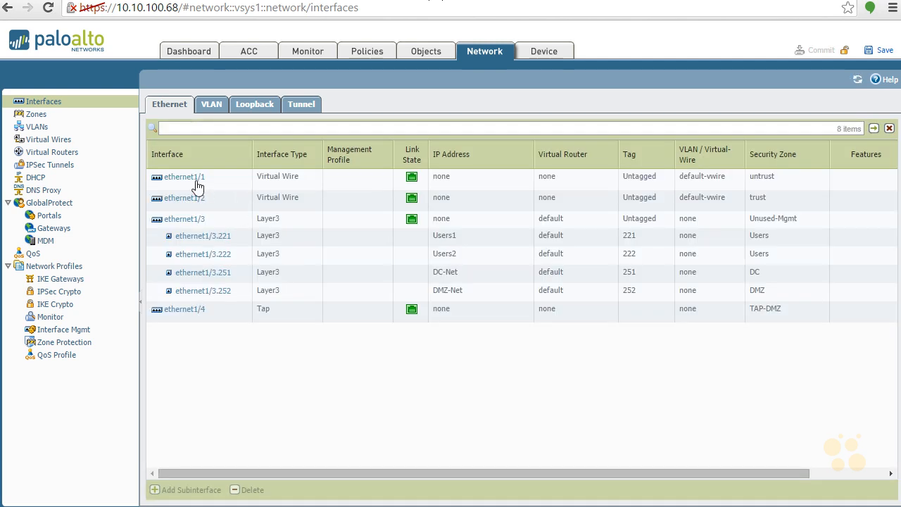
pyautogui.click(190, 179)
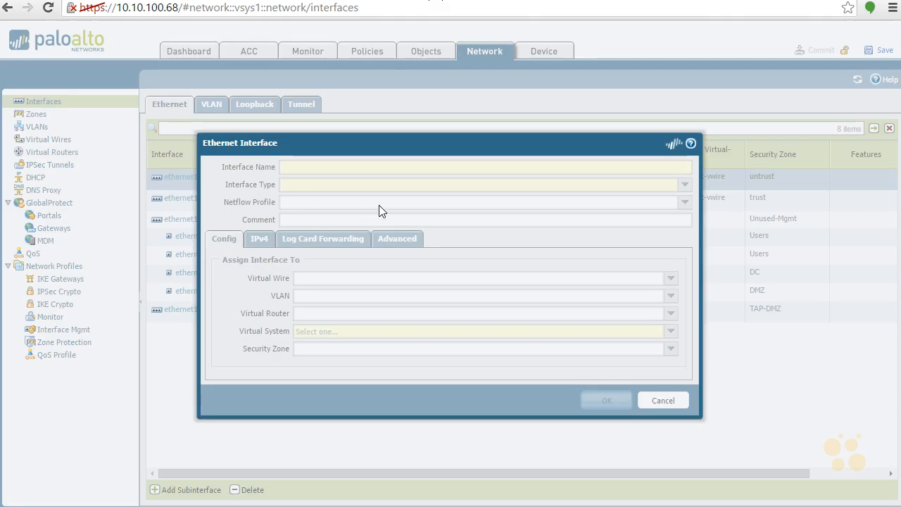
pyautogui.click(684, 185)
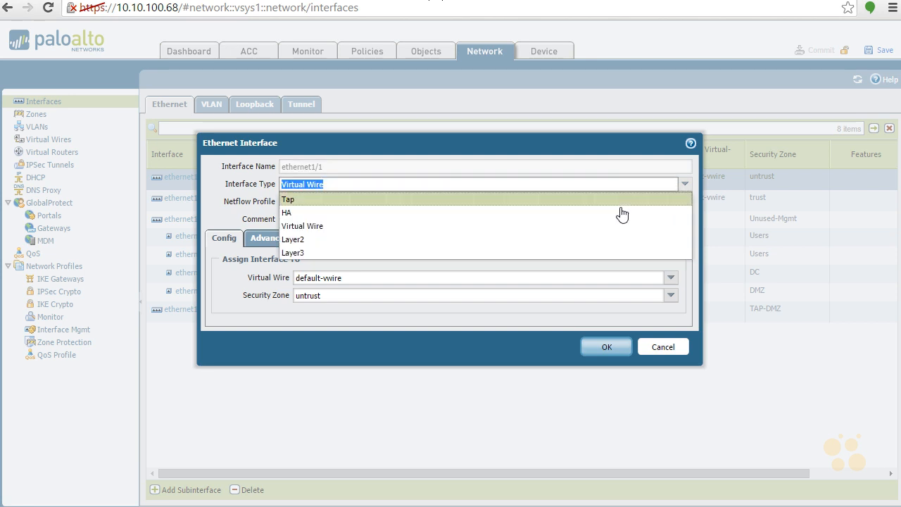
pyautogui.click(586, 215)
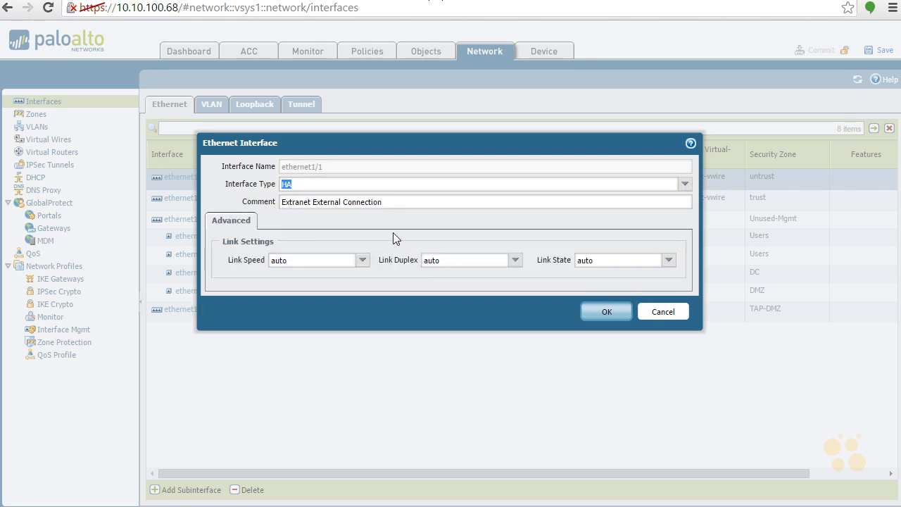
pyautogui.moveTo(391, 205); pyautogui.dragTo(215, 199)
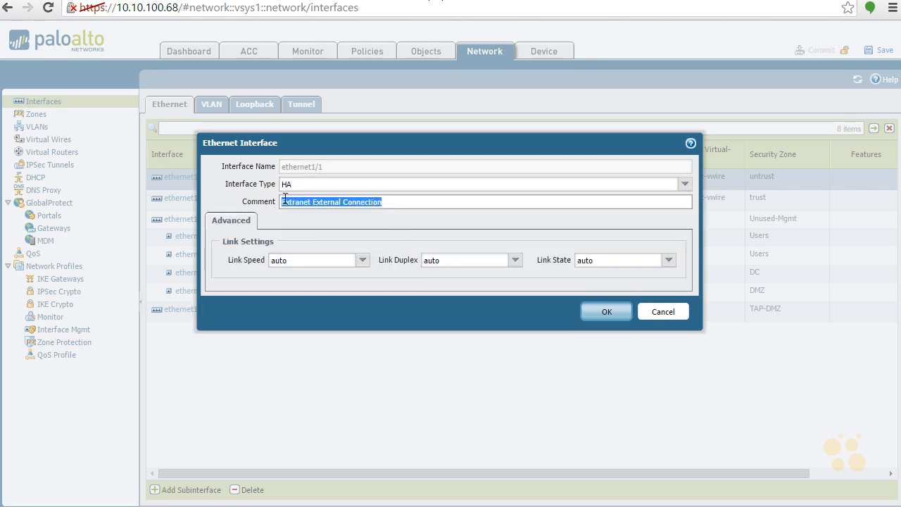
pyautogui.press('BackSpace')
pyautogui.click(597, 312)
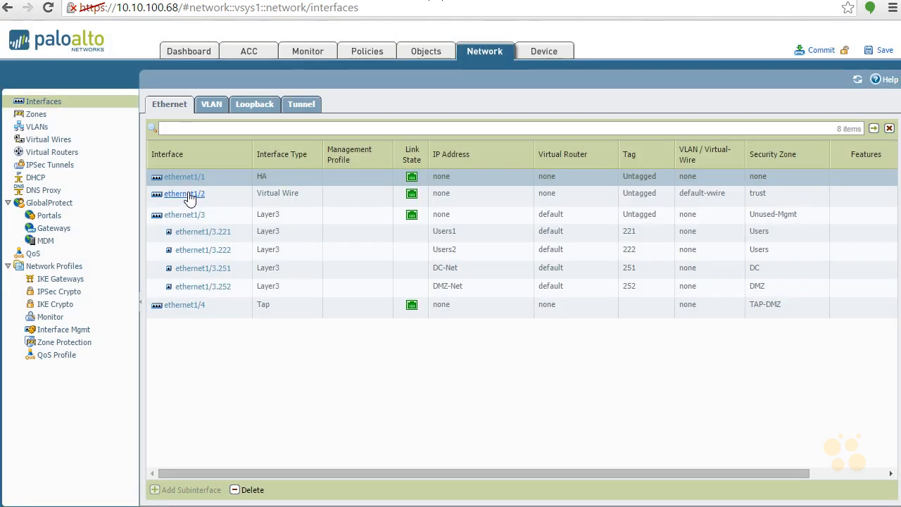
# - Change ethernet1/2 to interface type Tap
pyautogui.click(190, 197)
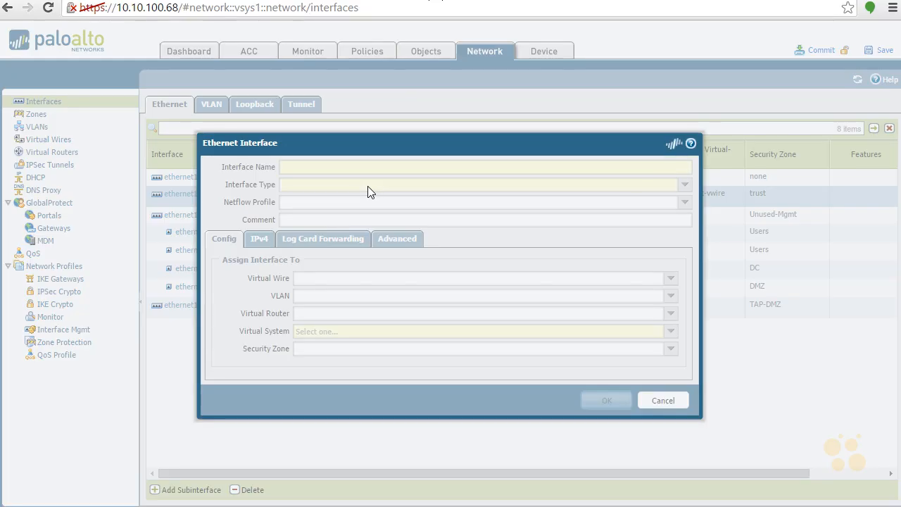
pyautogui.click(685, 185)
pyautogui.click(473, 199)
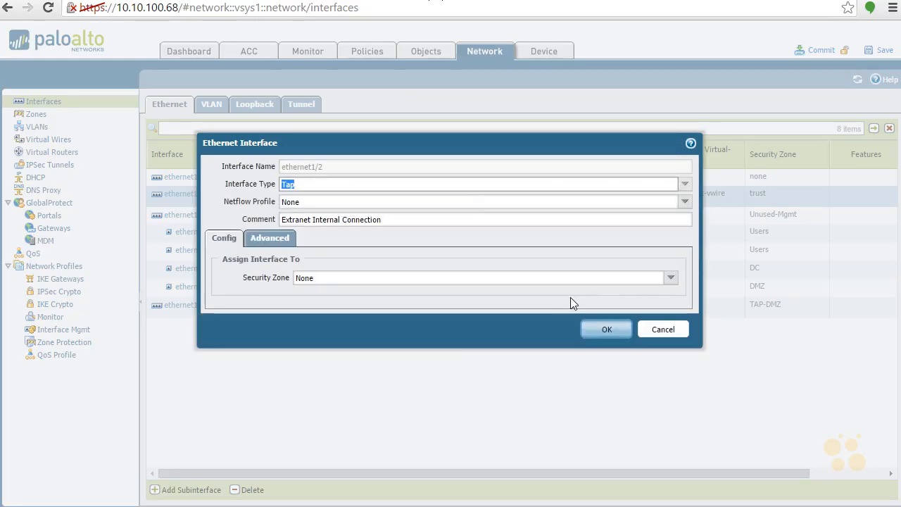
pyautogui.click(602, 330)
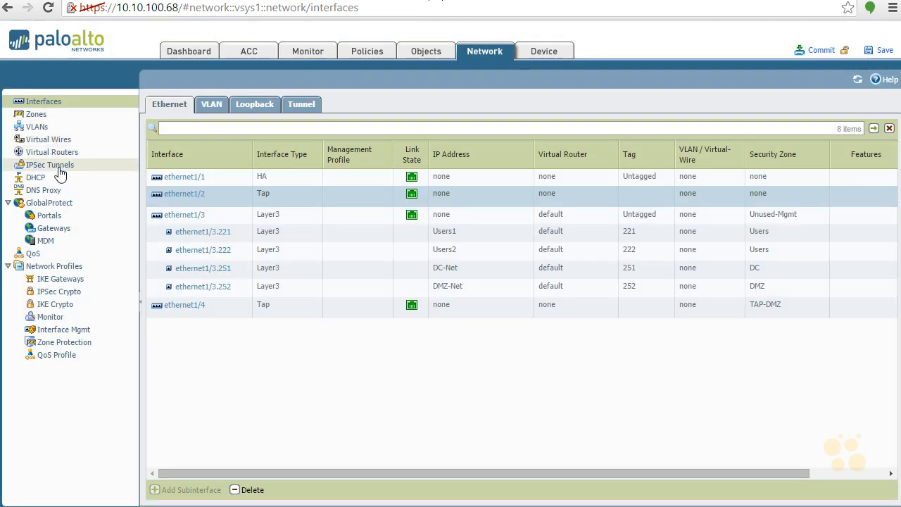
# - Delete the default-vwire virtual wire, then go to Device > High Availability
pyautogui.click(62, 139)
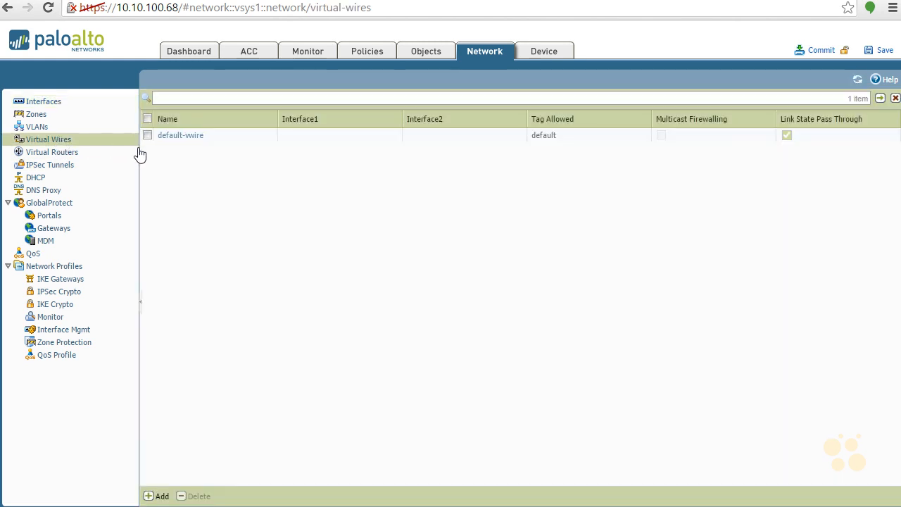
pyautogui.click(147, 136)
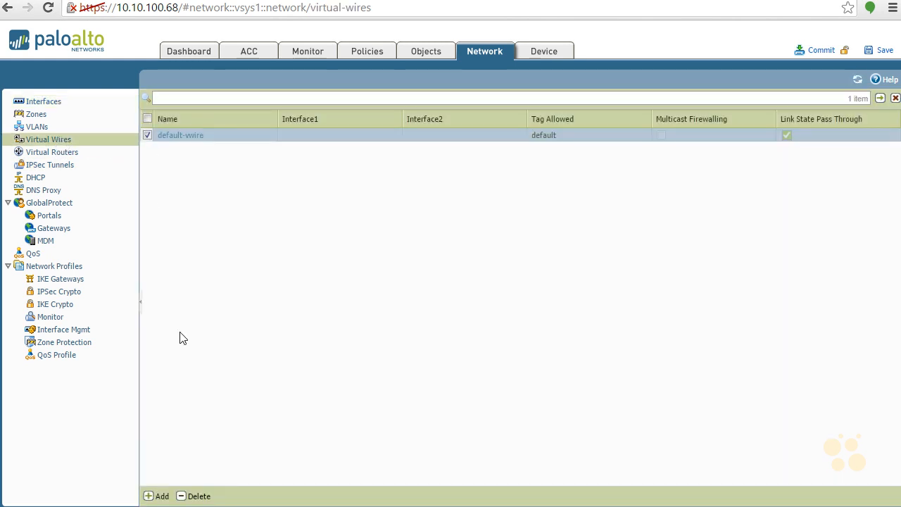
pyautogui.click(197, 496)
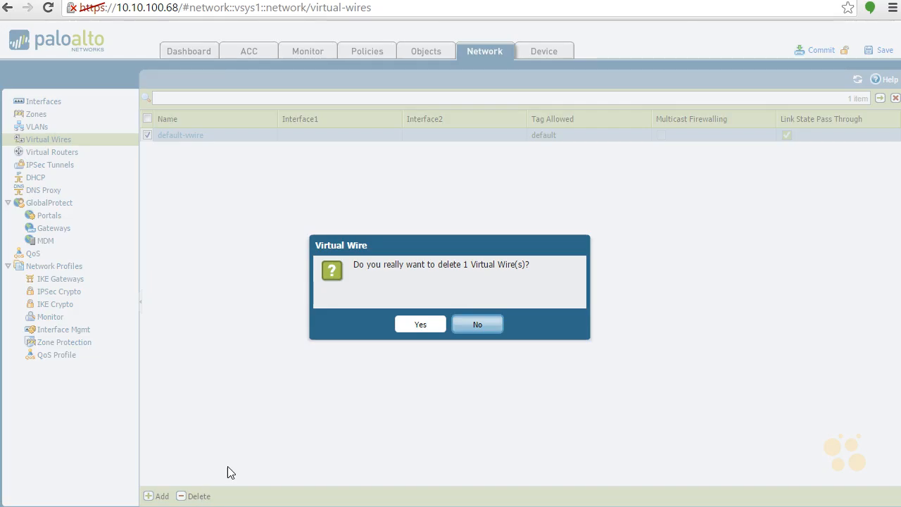
pyautogui.click(418, 323)
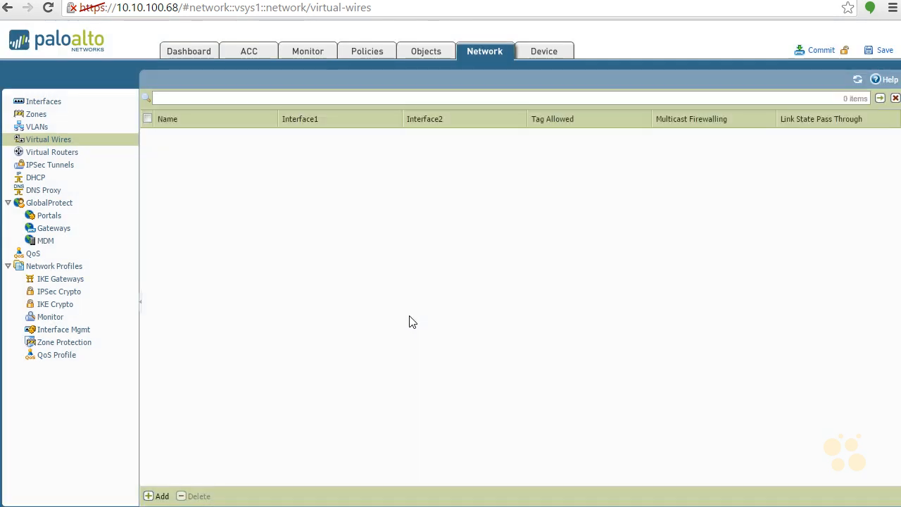
pyautogui.click(542, 52)
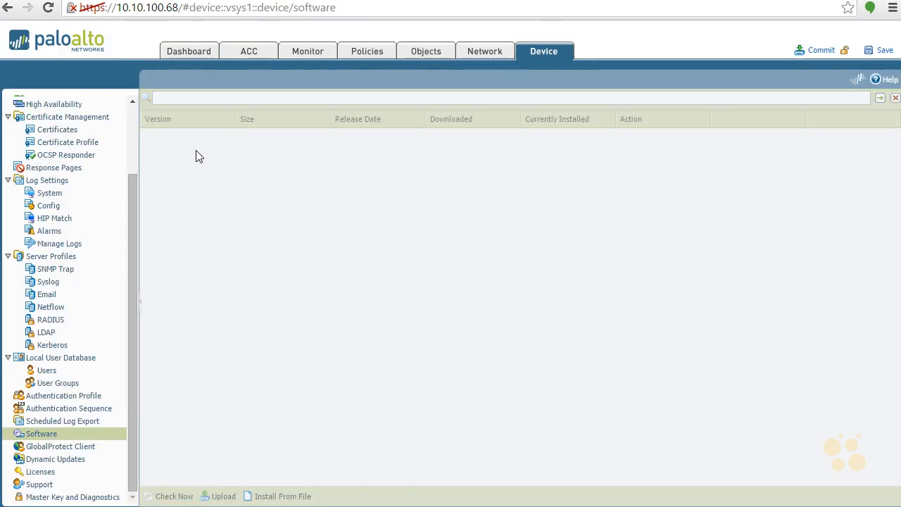
pyautogui.click(79, 107)
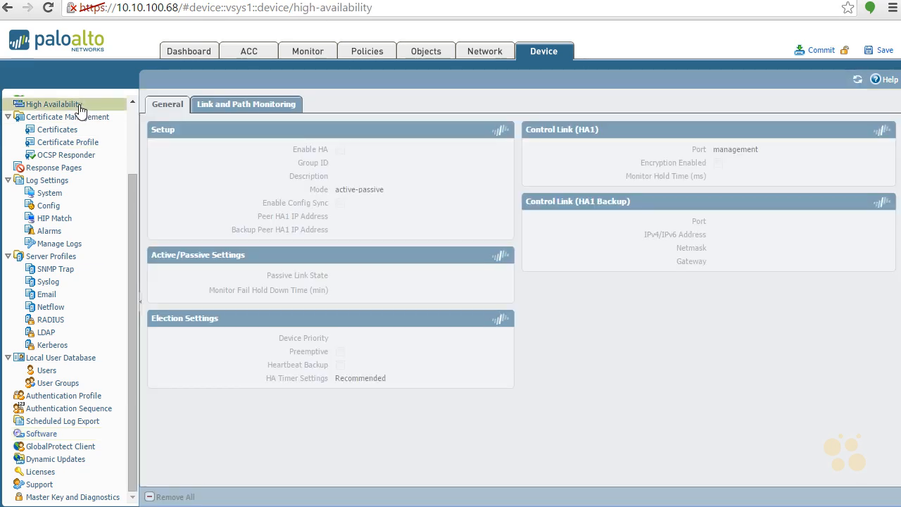
# - Enable HA in HA Setup with group ID 1 and peer HA1 IP address 1.1.1.1
pyautogui.click(504, 129)
pyautogui.click(425, 215)
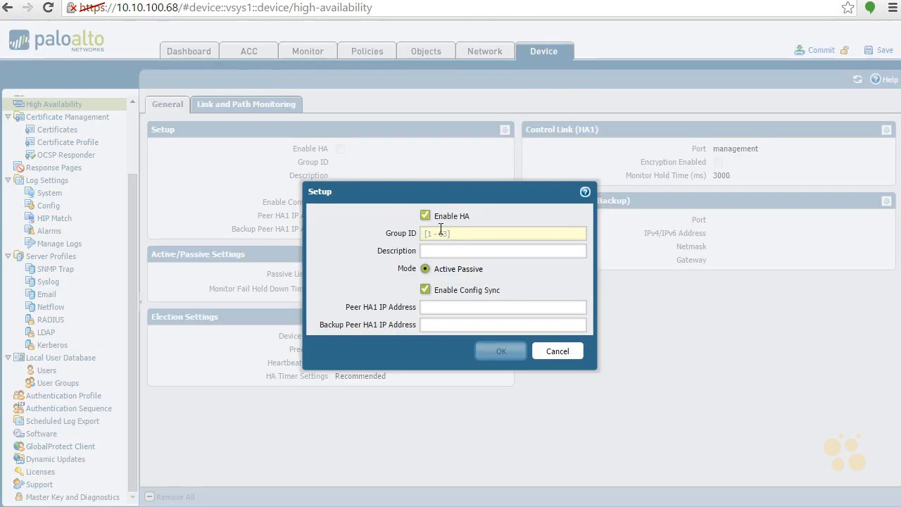
pyautogui.click(454, 235)
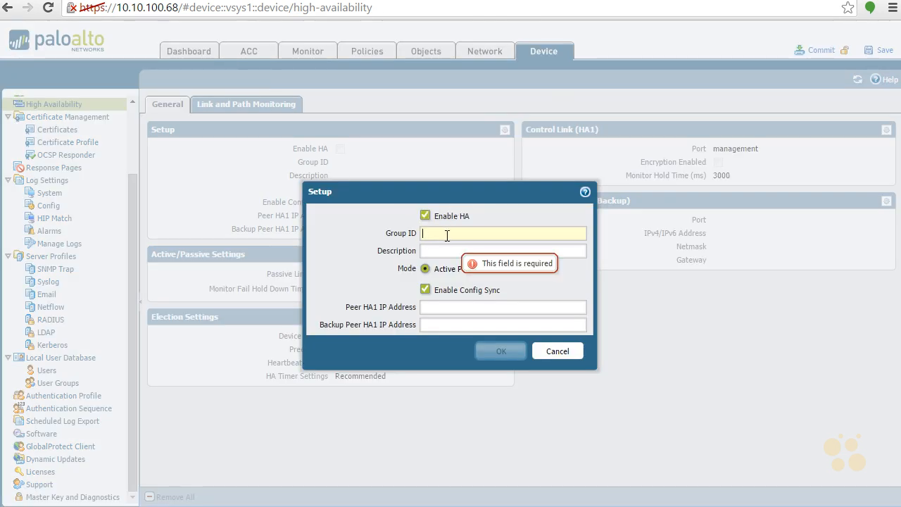
pyautogui.write('1')
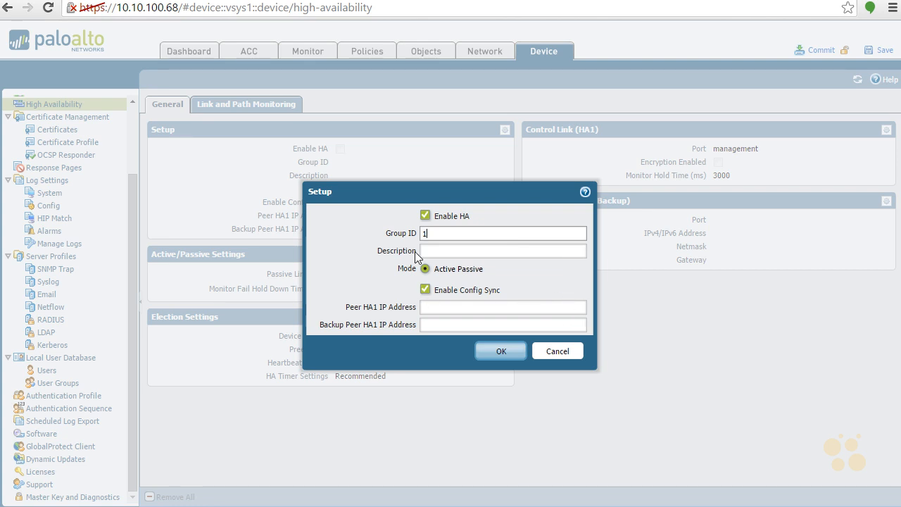
pyautogui.click(459, 310)
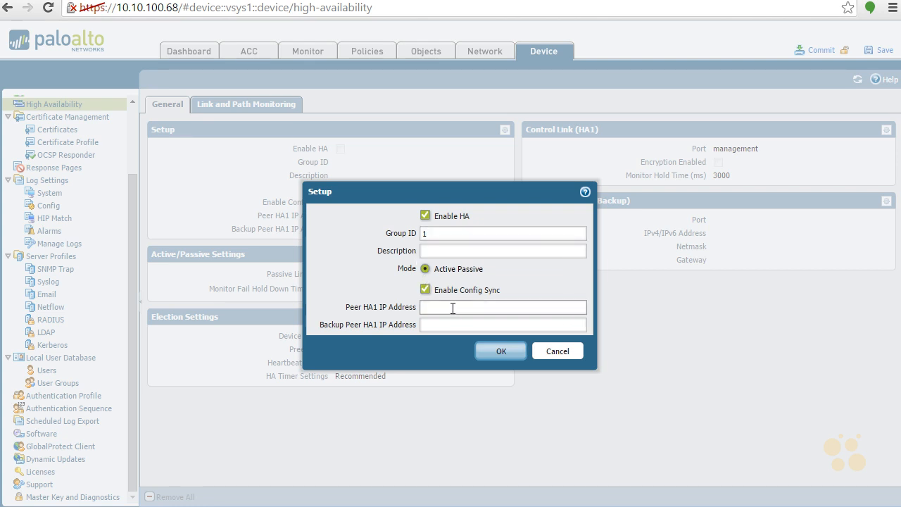
pyautogui.write('1.1.1.1')
pyautogui.click(495, 352)
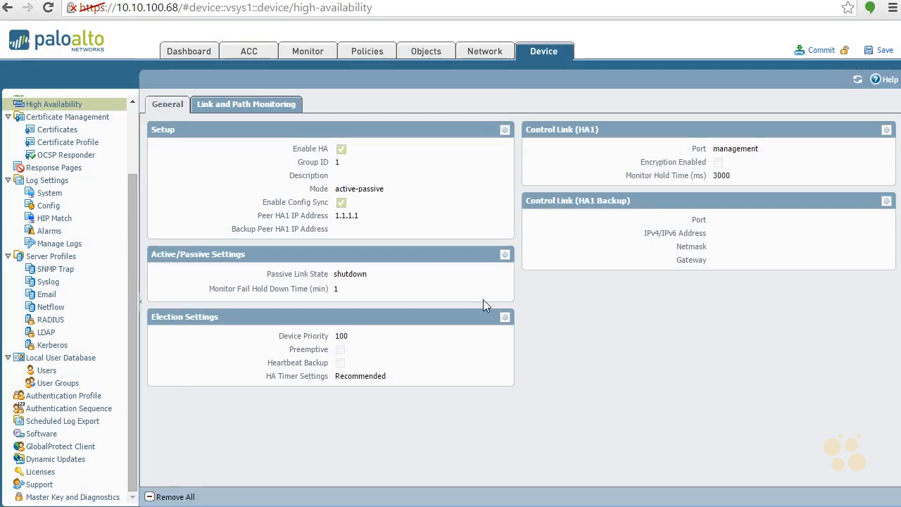
# - Set the active/passive passive link state to Auto
pyautogui.click(504, 254)
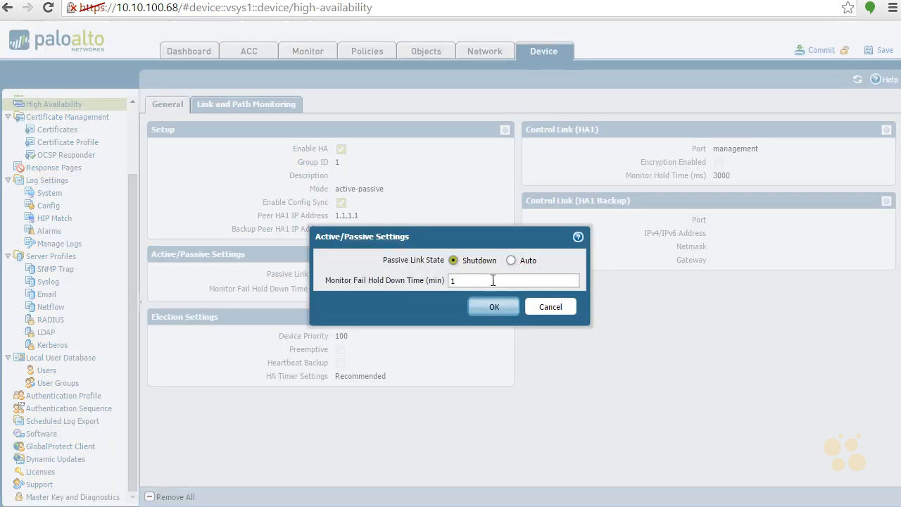
pyautogui.click(511, 260)
pyautogui.click(494, 307)
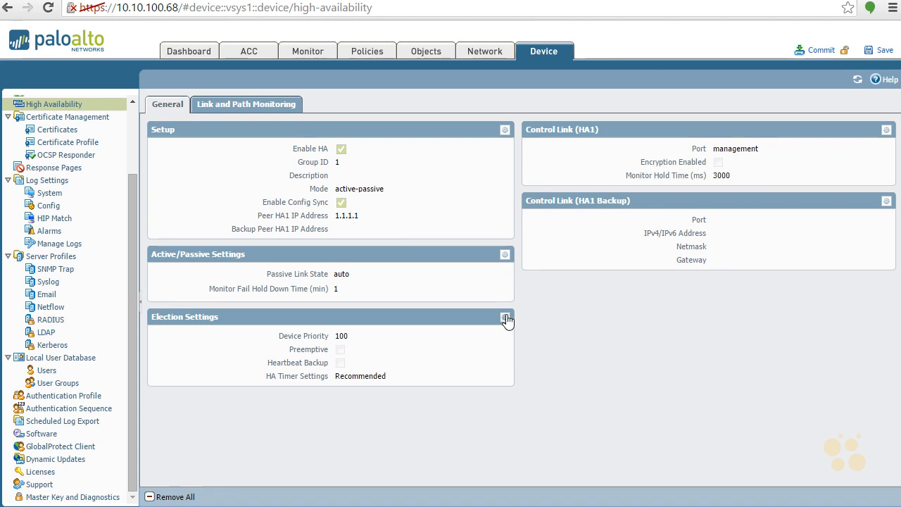
# - Change the election device priority to 110
pyautogui.click(504, 318)
pyautogui.doubleClick(471, 243)
pyautogui.write('110')
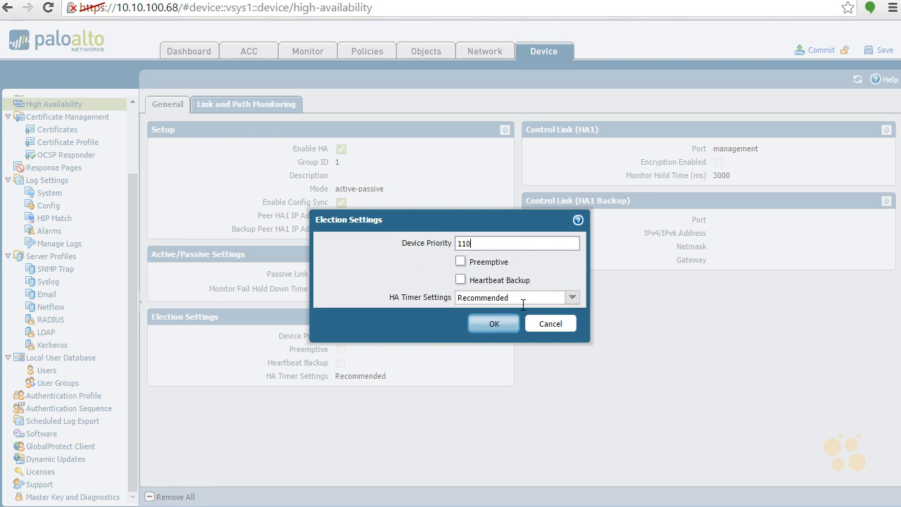
pyautogui.click(492, 323)
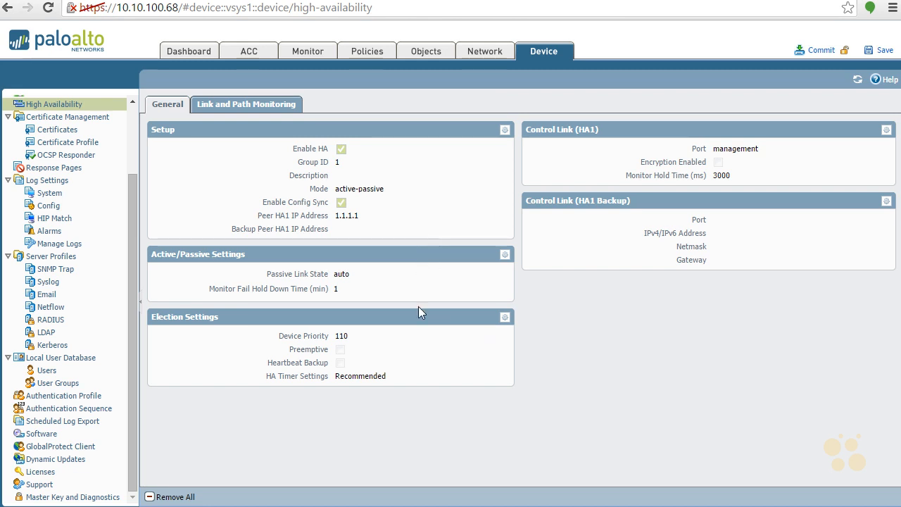
# - Configure Control Link (HA1) on port ethernet1/1 with IP 1.1.1.2 and netmask 255.255.255.0
pyautogui.click(885, 131)
pyautogui.click(615, 226)
pyautogui.click(496, 240)
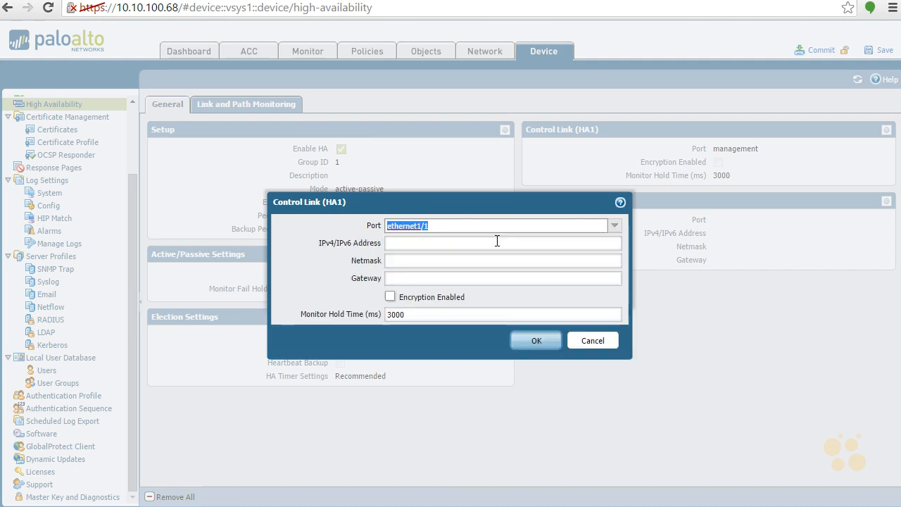
pyautogui.click(498, 242)
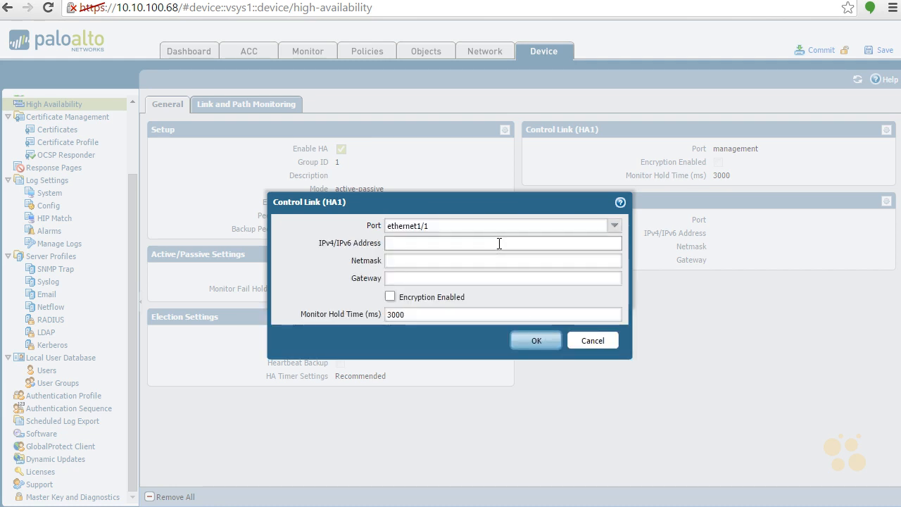
pyautogui.write('1.1.1.2')
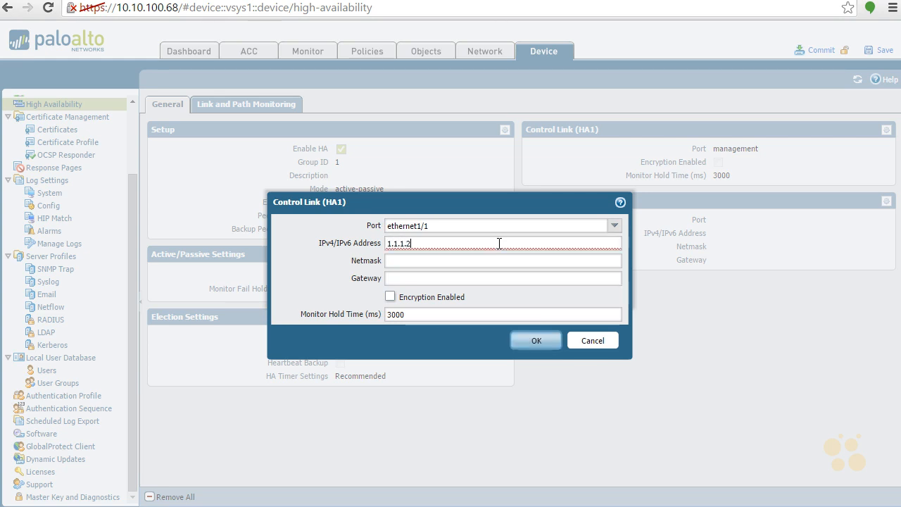
pyautogui.press('Tab')
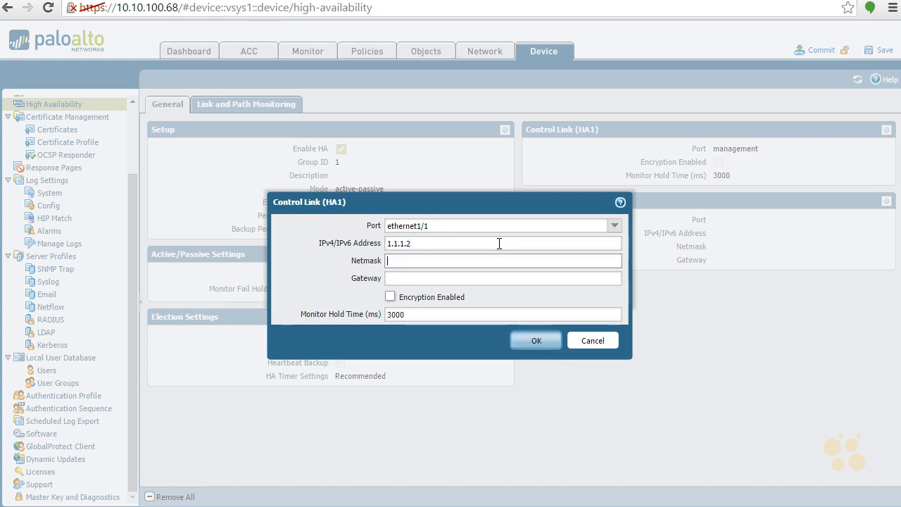
pyautogui.write('255.255.255.0')
pyautogui.press('Tab')
pyautogui.press('Tab')
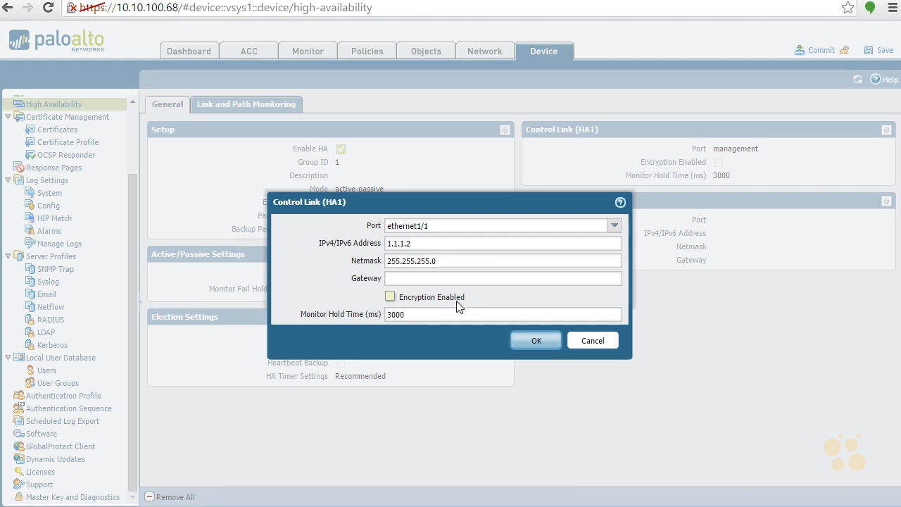
pyautogui.click(539, 341)
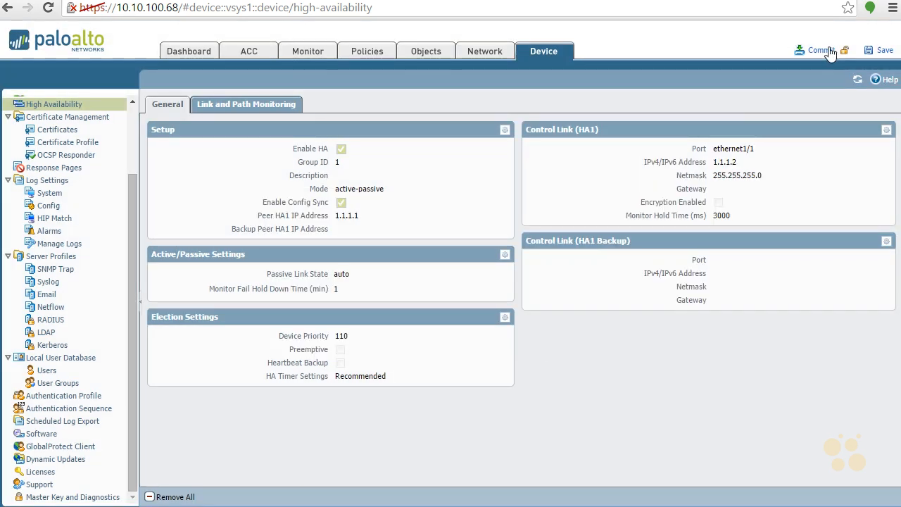
# - Commit the HA changes and confirm overwriting the running configuration
pyautogui.click(820, 50)
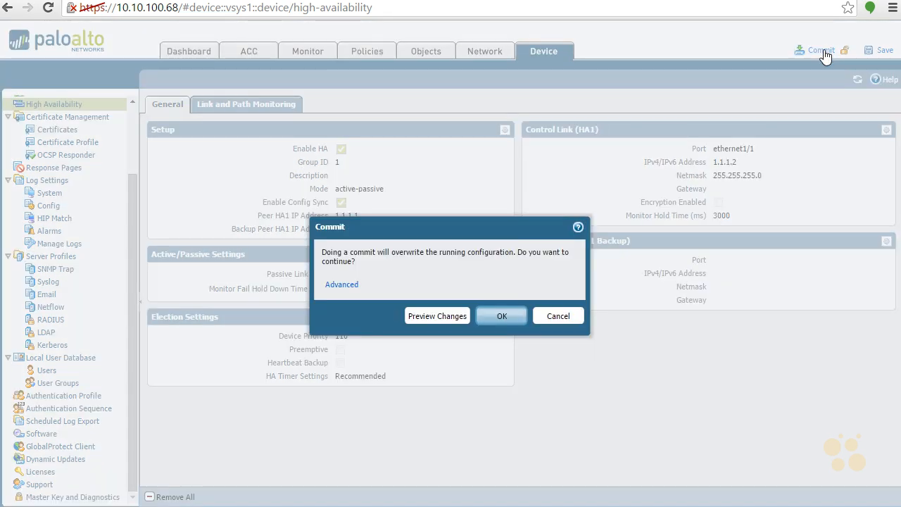
pyautogui.click(492, 316)
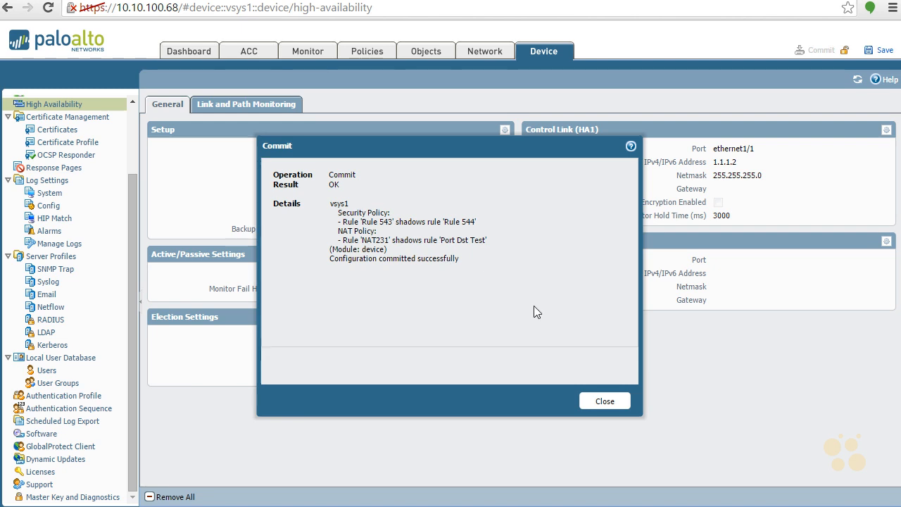
# - Close the commit result, review Dashboard system logs, then return to the Device HA page
pyautogui.click(604, 402)
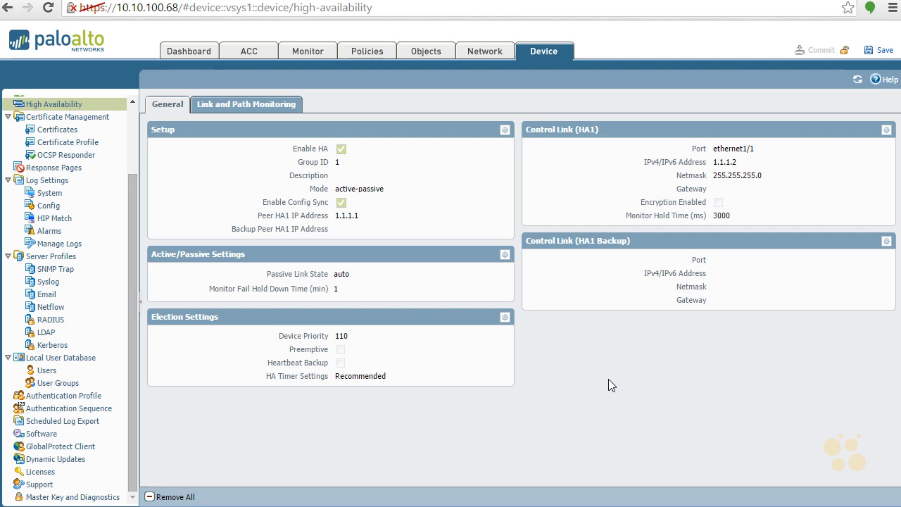
pyautogui.click(196, 55)
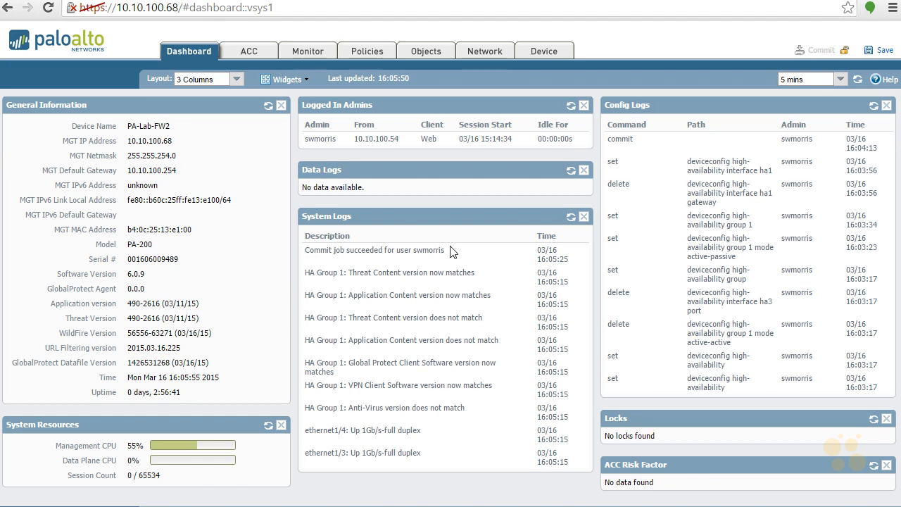
pyautogui.click(539, 52)
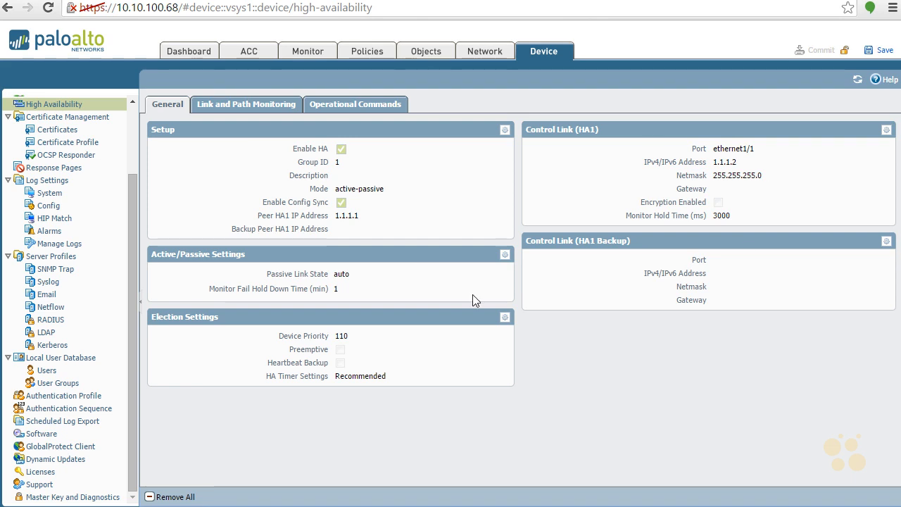
# - Review the Link and Path Monitoring and Operational Commands tabs, then switch to the other firewall's session
pyautogui.click(259, 105)
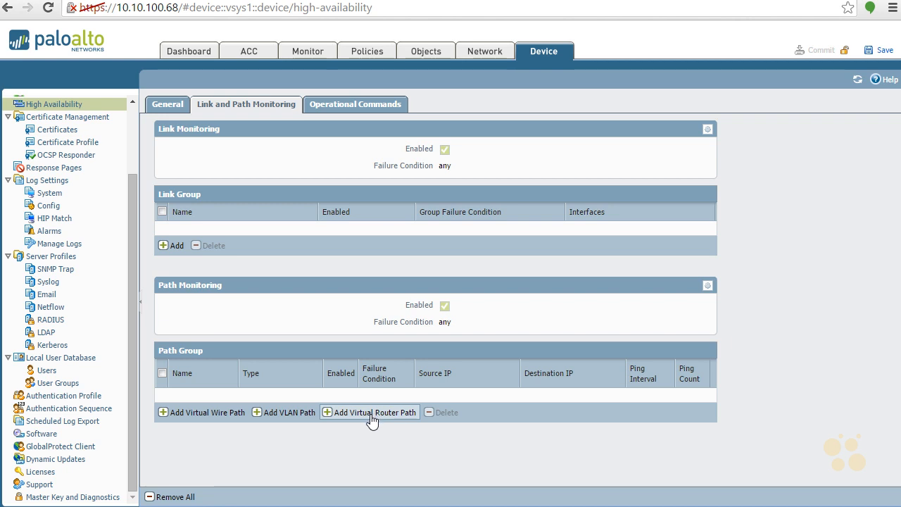
pyautogui.click(365, 104)
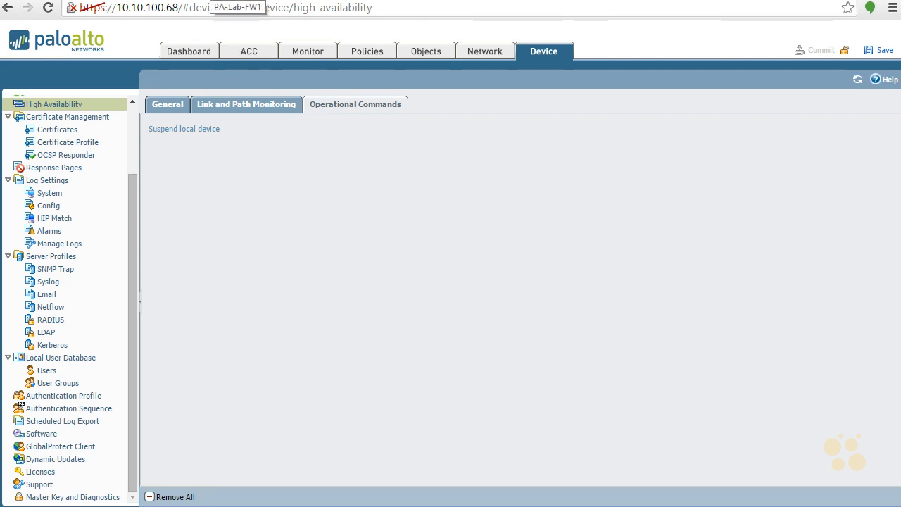
pyautogui.click(215, 2)
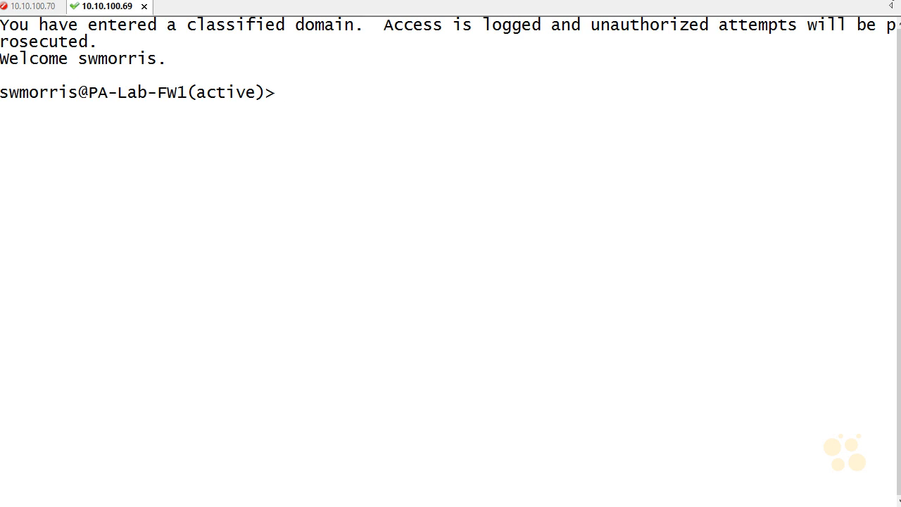
# - SSH into 10.10.100.68, accept its host key, log in, then return to the 10.10.100.69 tab
pyautogui.hotkey('alt', 'q')
pyautogui.press('End')
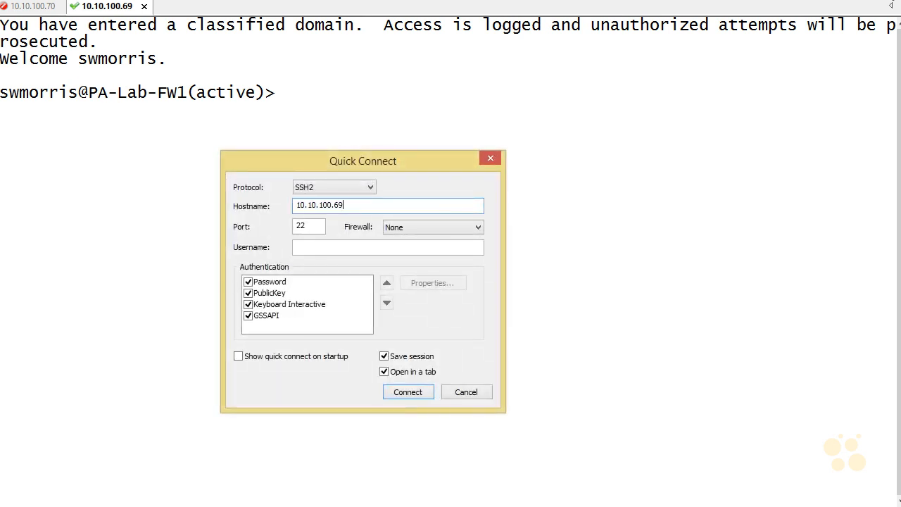
pyautogui.press('Return')
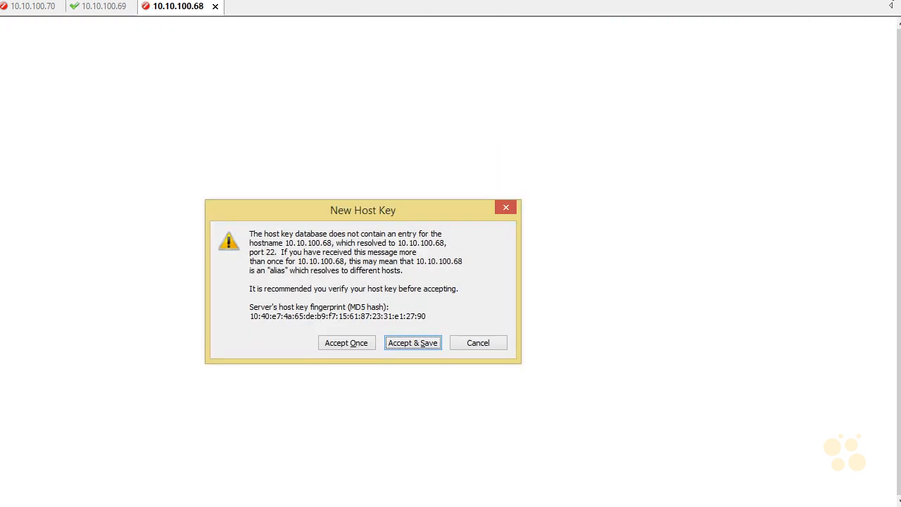
pyautogui.press('Return')
pyautogui.press('Return')
pyautogui.write('p•••••••')
pyautogui.press('Return')
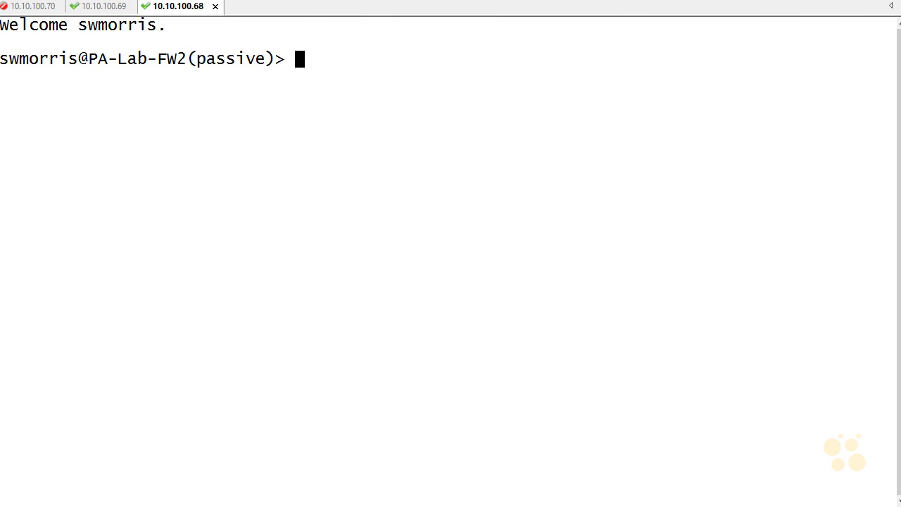
pyautogui.click(81, 6)
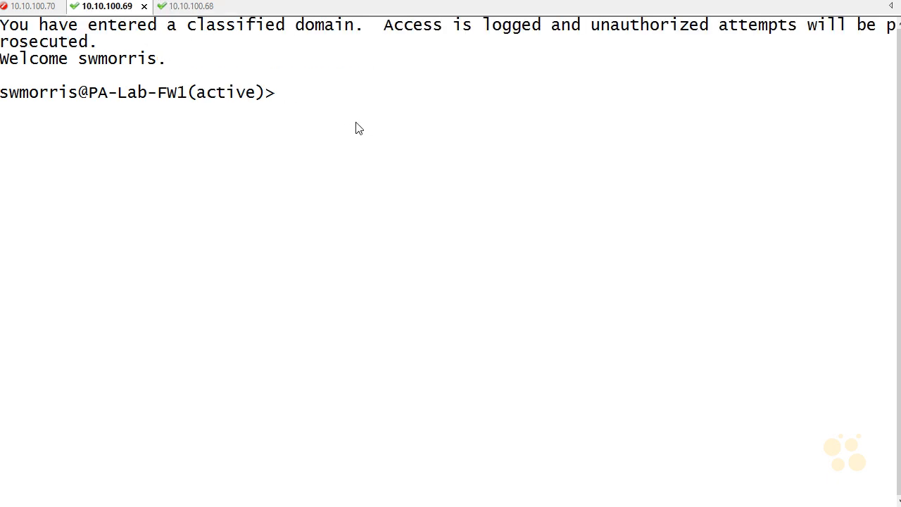
# - Run 'show high-availability state' on FW1, confirming local active and peer 10.10.100.68 passive
pyautogui.write('show high')
pyautogui.press('Tab')
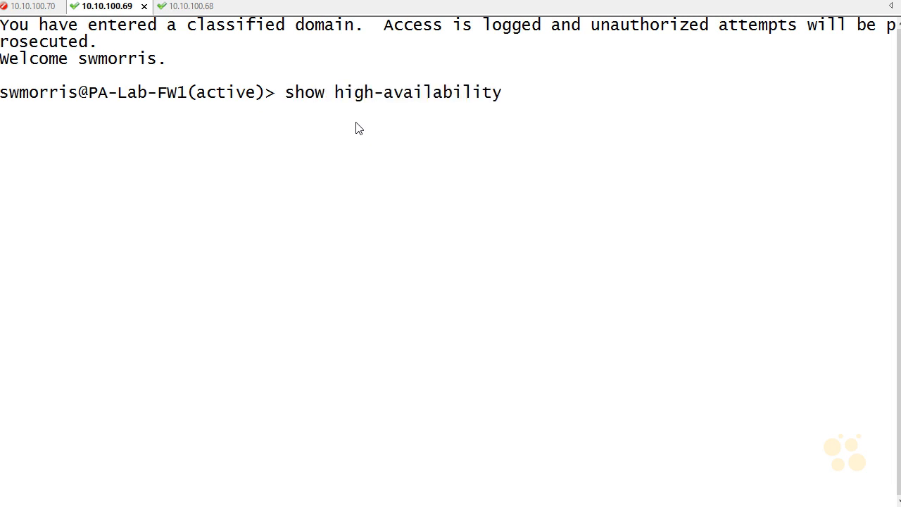
pyautogui.write('state')
pyautogui.press('Return')
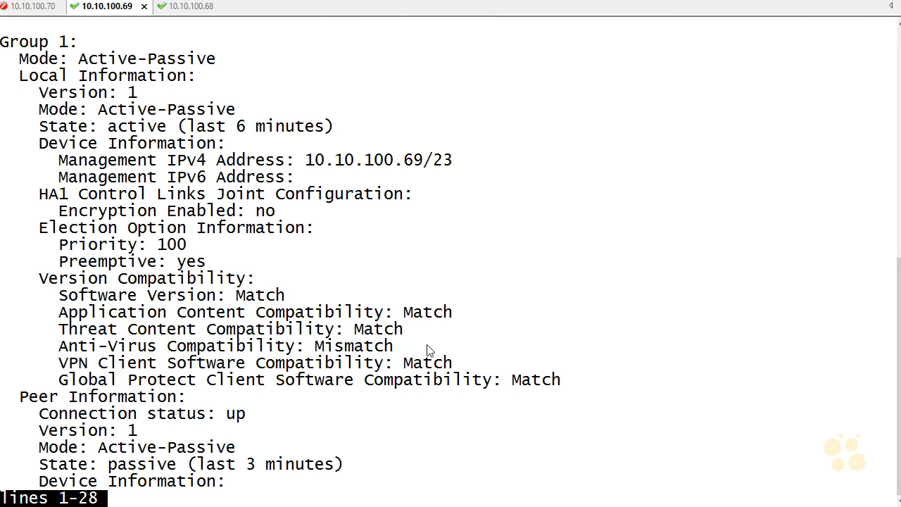
pyautogui.scroll(-7, 426, 324)
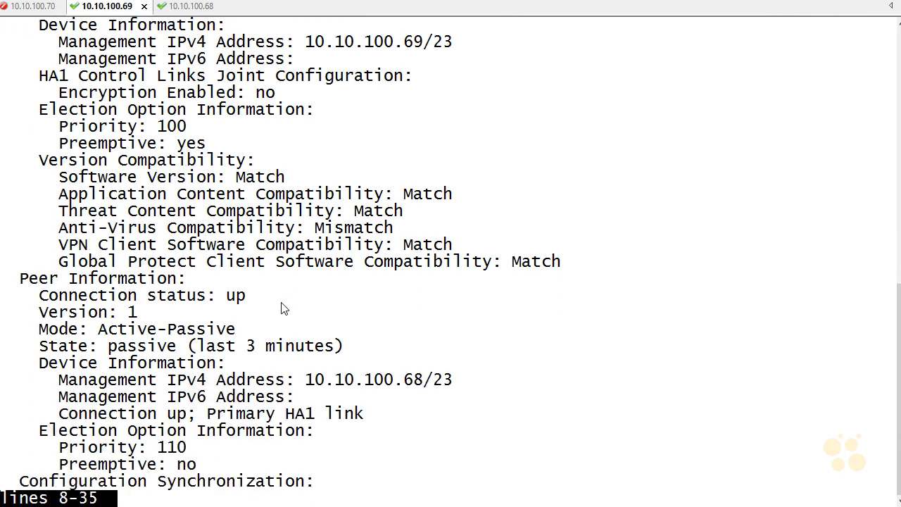
pyautogui.press('Return')
pyautogui.press('Return')
pyautogui.press('Return')
pyautogui.press('Return')
pyautogui.press('Return')
pyautogui.press('Return')
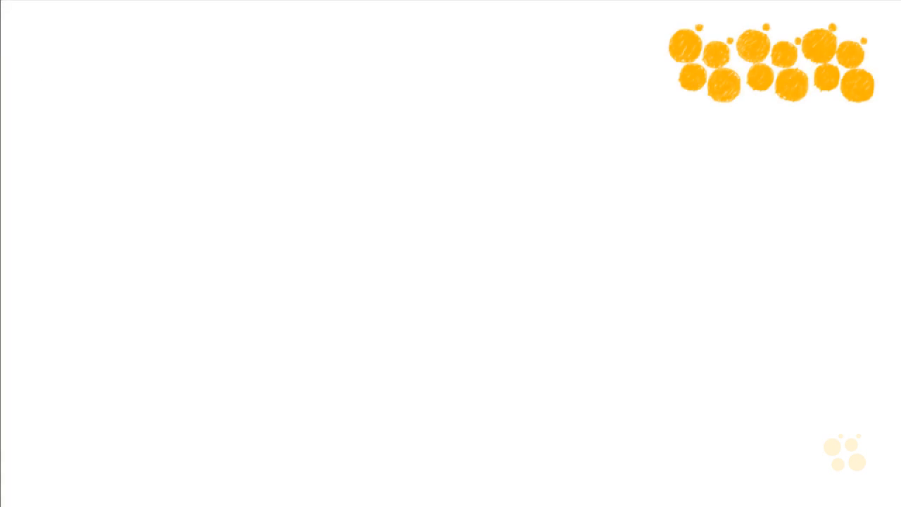
# - Handwrite 'HA working!!!' in blue at the top left, with 'PA200 or PA-VM A/P' beneath it
pyautogui.moveTo(92, 37); pyautogui.dragTo(98, 79)
pyautogui.moveTo(117, 43); pyautogui.dragTo(117, 72)
pyautogui.moveTo(96, 62)
pyautogui.mouseDown()
pyautogui.moveTo(154, 66)
pyautogui.moveTo(156, 56)
pyautogui.mouseUp()
pyautogui.moveTo(223, 49)
pyautogui.mouseDown()
pyautogui.moveTo(228, 62)
pyautogui.moveTo(346, 52)
pyautogui.moveTo(380, 63)
pyautogui.moveTo(403, 36)
pyautogui.mouseUp()
pyautogui.click(405, 62)
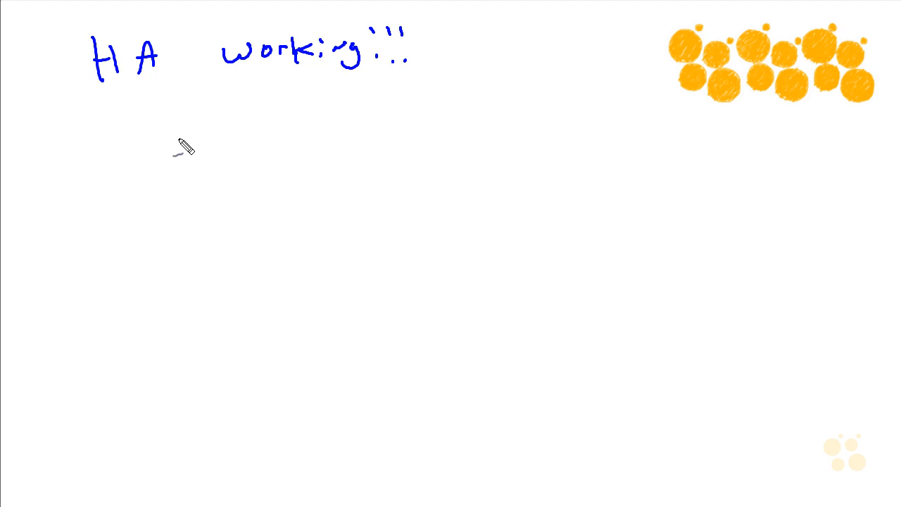
pyautogui.moveTo(163, 139)
pyautogui.mouseDown()
pyautogui.moveTo(326, 145)
pyautogui.moveTo(366, 118)
pyautogui.moveTo(392, 141)
pyautogui.moveTo(418, 117)
pyautogui.moveTo(473, 131)
pyautogui.mouseUp()
pyautogui.moveTo(540, 140)
pyautogui.mouseDown()
pyautogui.moveTo(597, 106)
pyautogui.moveTo(603, 136)
pyautogui.moveTo(606, 127)
pyautogui.mouseUp()
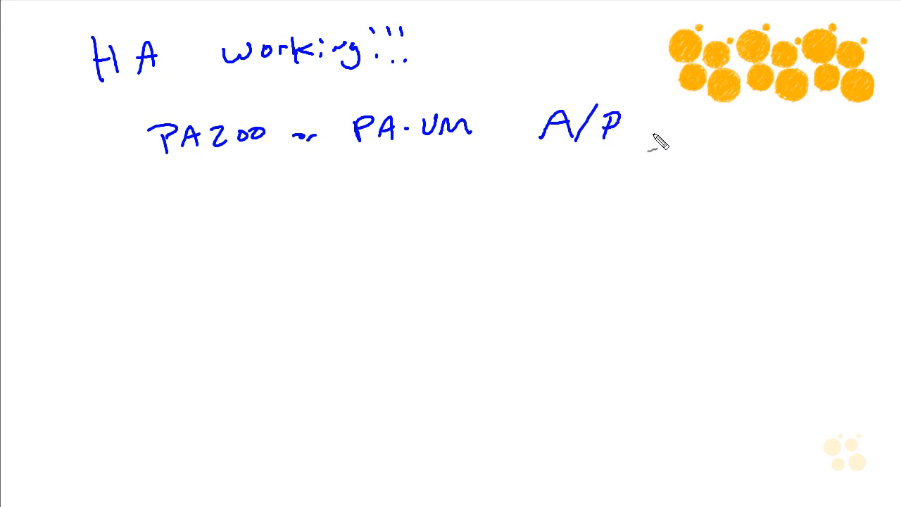